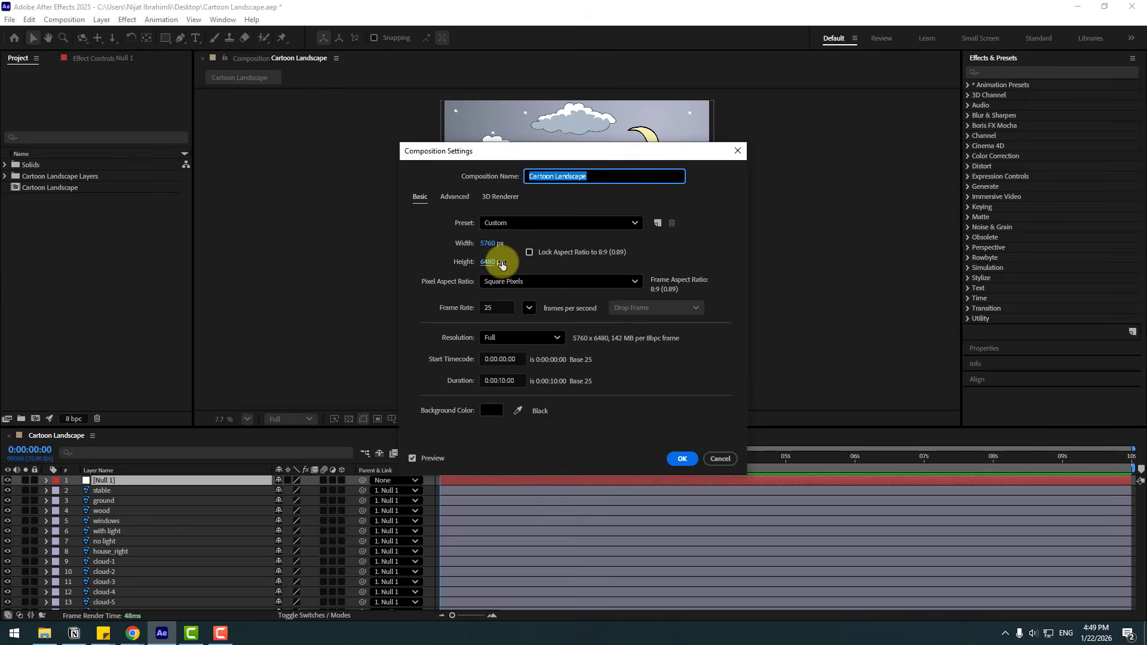
Set the Cartoon Landscape composition's width to 1920 px and its height to 1080 px.
left_click(489, 244)
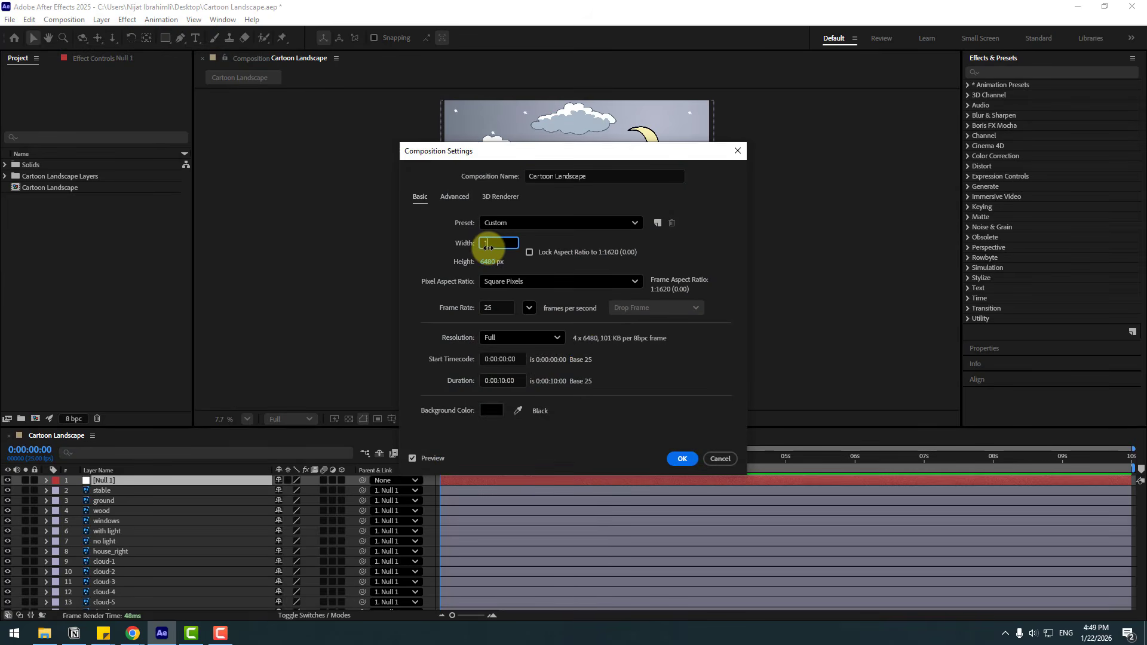
type("1920")
key("Tab")
type("1080")
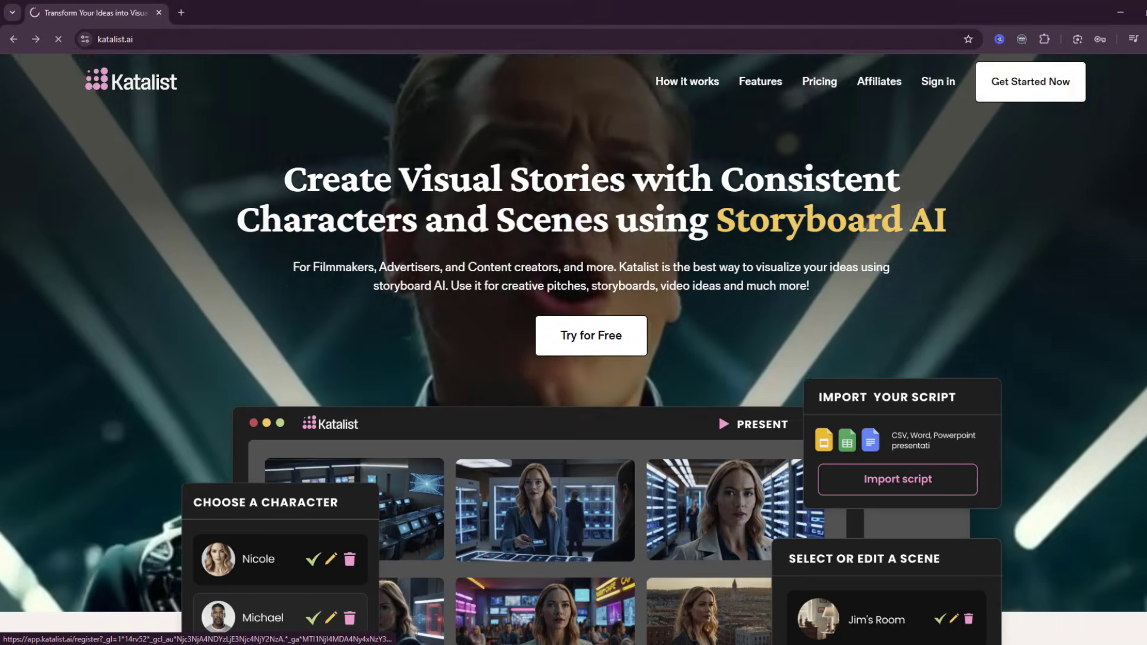
In Katalist, start a project from an idea and generate a 10-scene script from "Three young school friends go into the forest in search of adventure and encounter aliens.".
left_click(1062, 98)
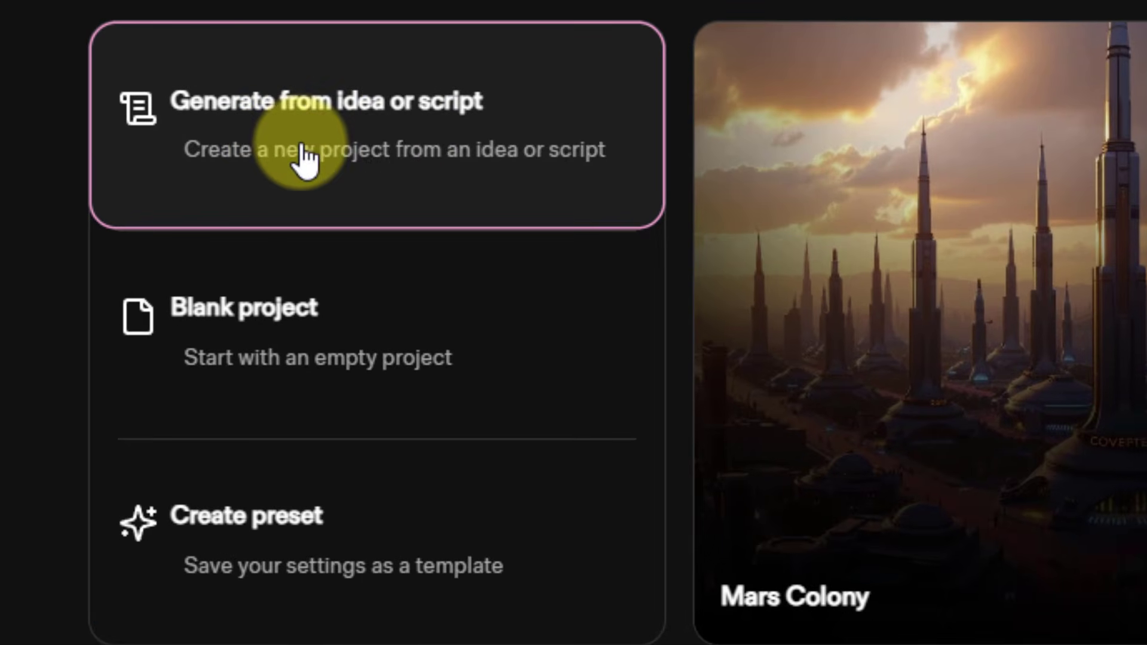
left_click(404, 143)
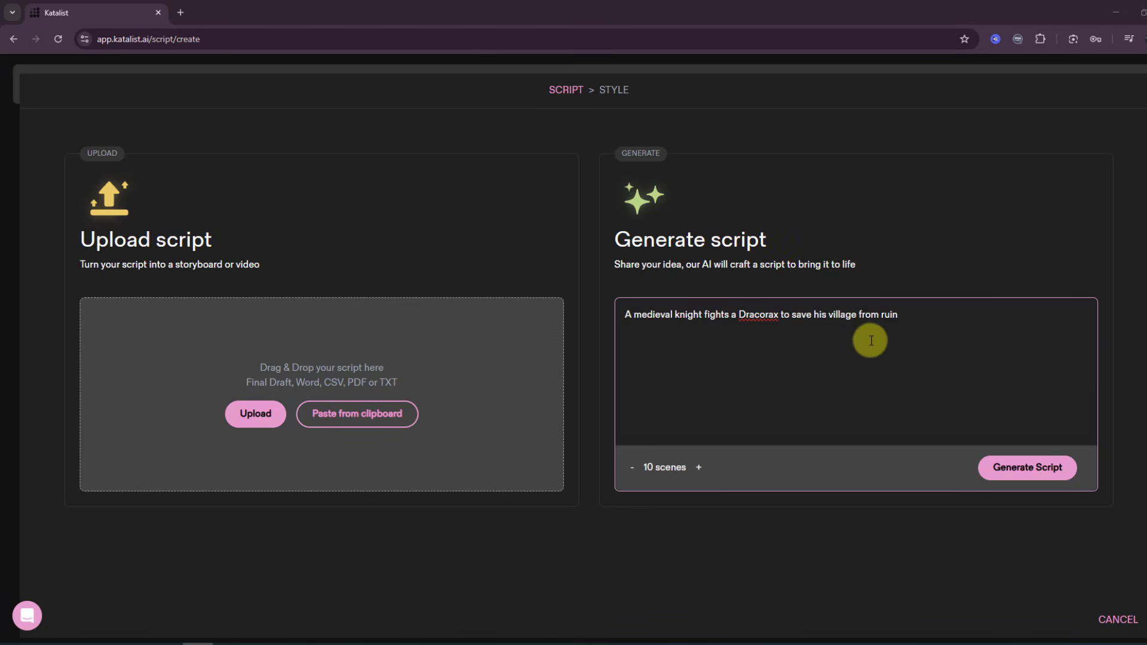
key("ctrl+a")
type("Three young school friends go into the forest in search of adventure and encounter aliens.")
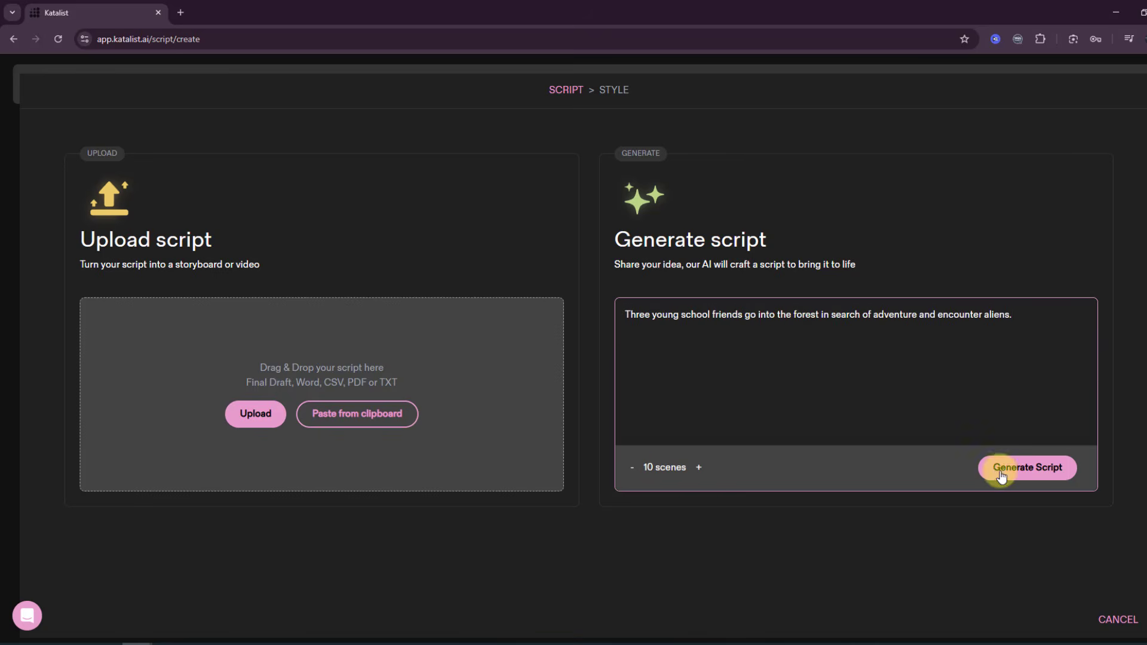
left_click(1026, 472)
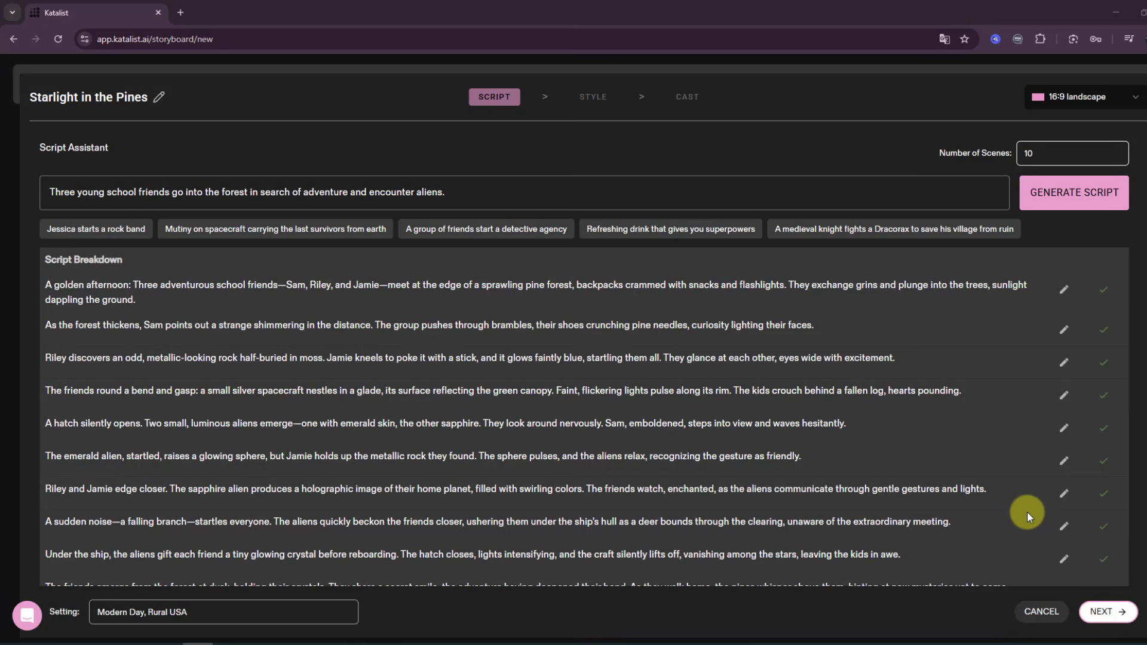
Review the generated scene texts, then set the project format to 9:16 portrait and continue to style selection.
scroll(980, 400, "down", 1)
scroll(643, 450, "up", 1)
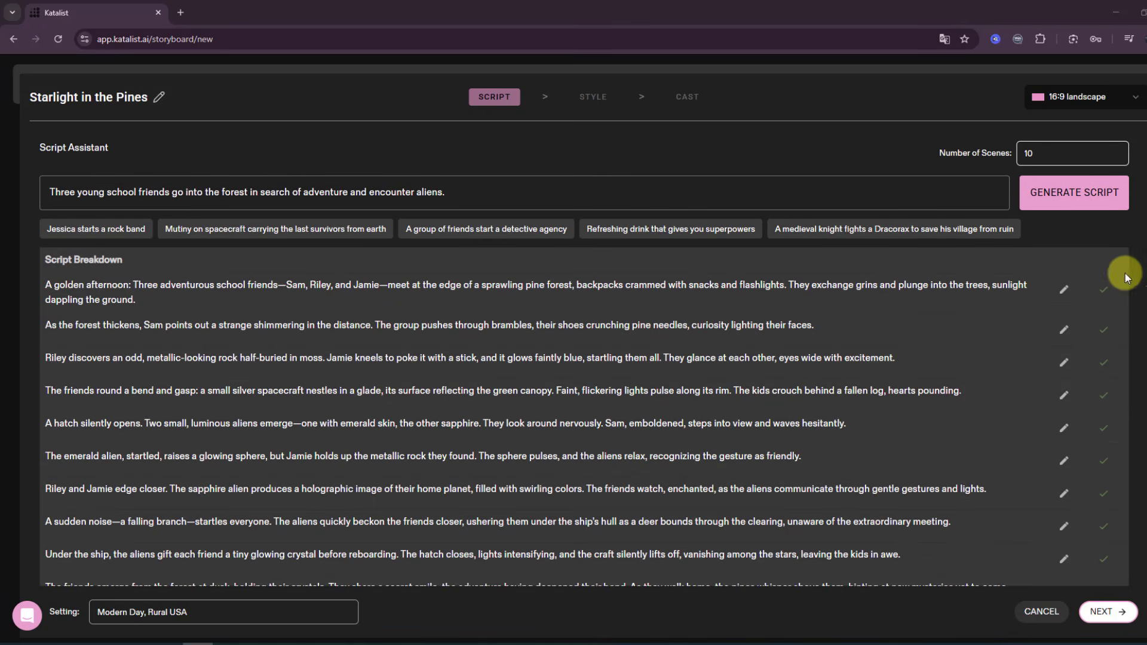
left_click(1064, 291)
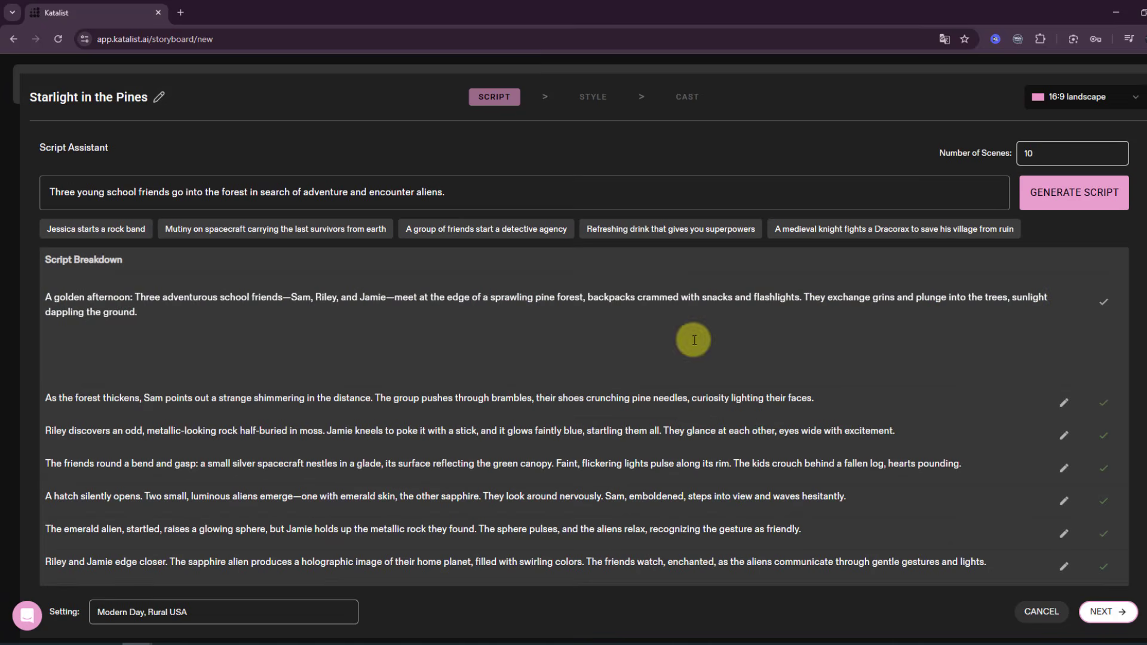
left_click(1109, 304)
left_click(1135, 102)
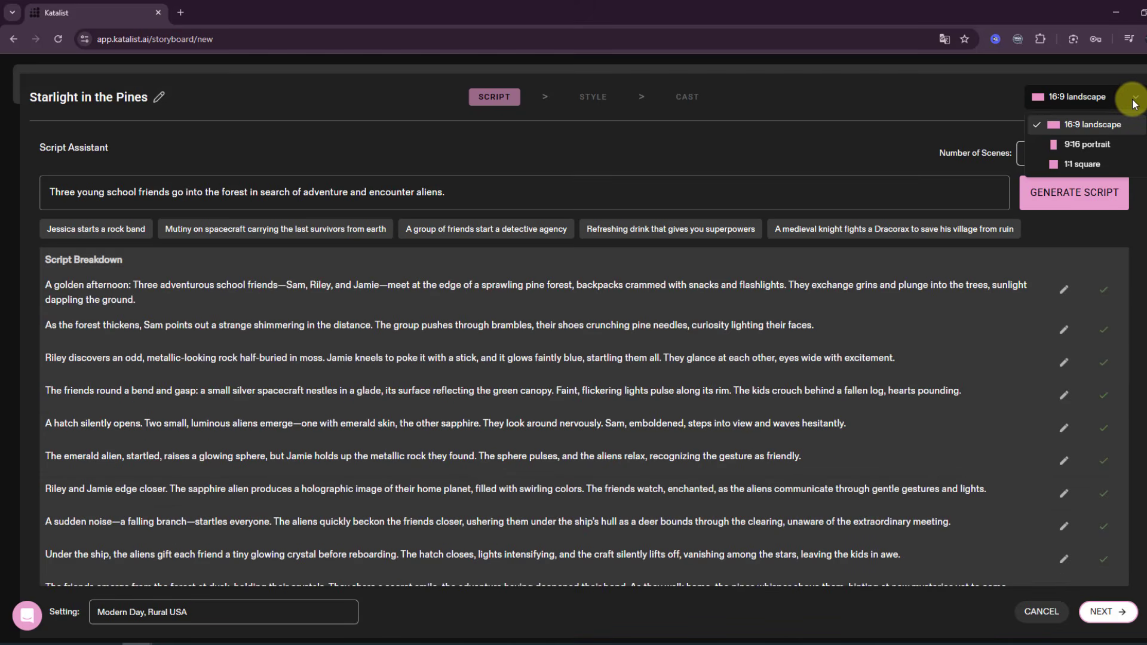
left_click(1083, 144)
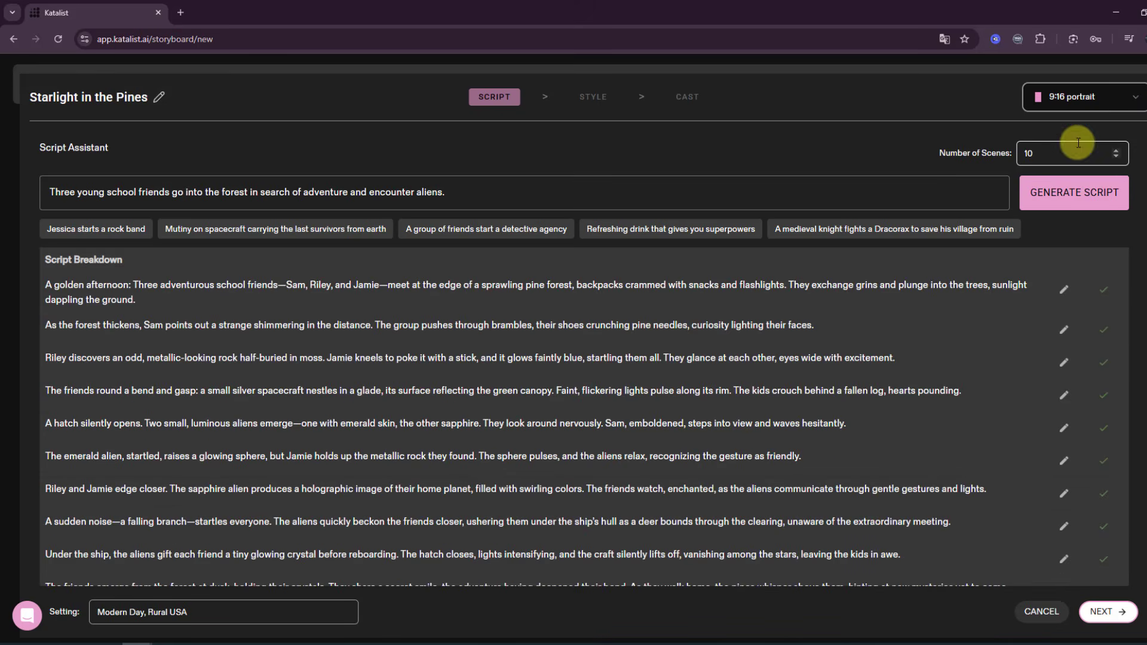
left_click(1107, 612)
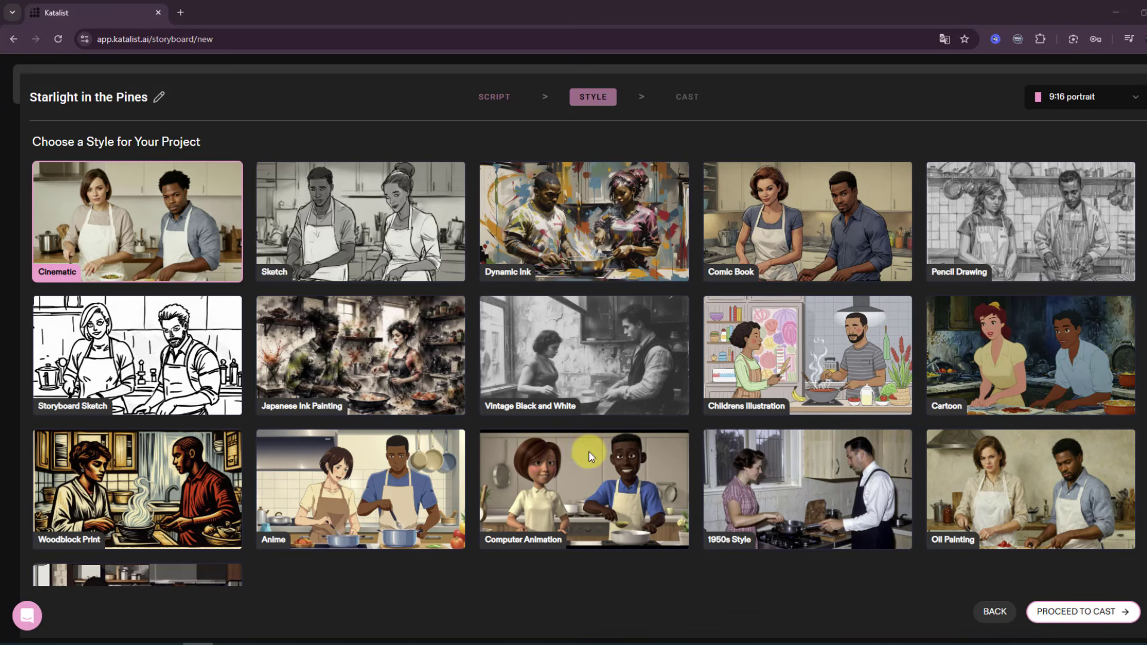
Choose the Anime style and create the project after checking the first cast member's description and voice options.
left_click(403, 479)
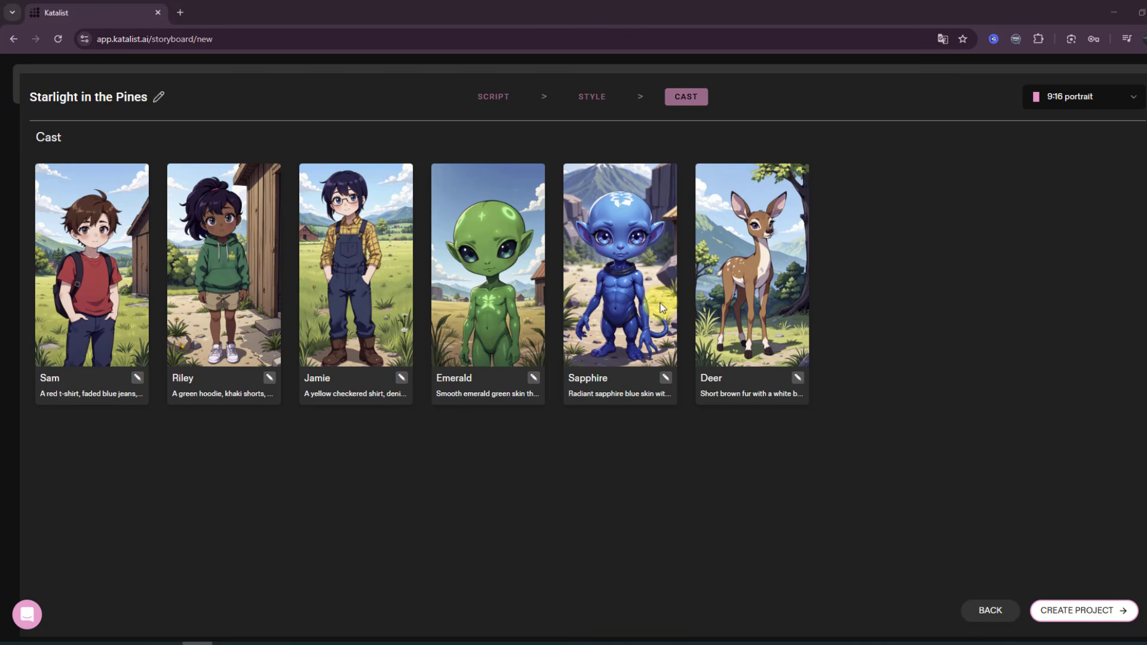
left_click(138, 378)
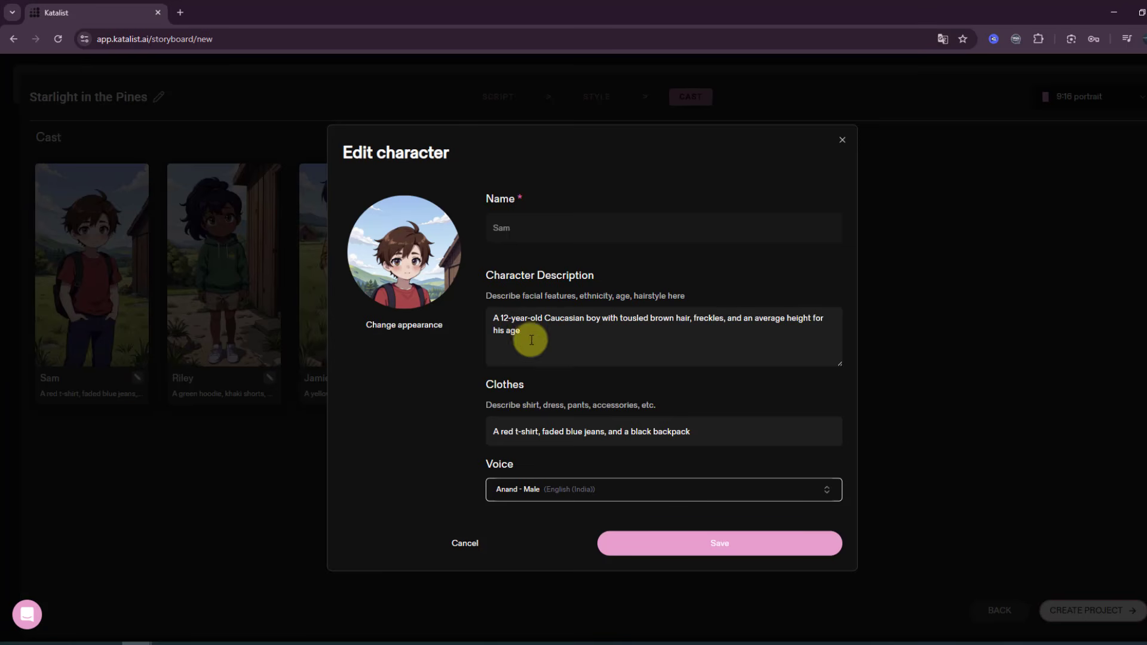
left_click_drag(525, 332, 487, 316)
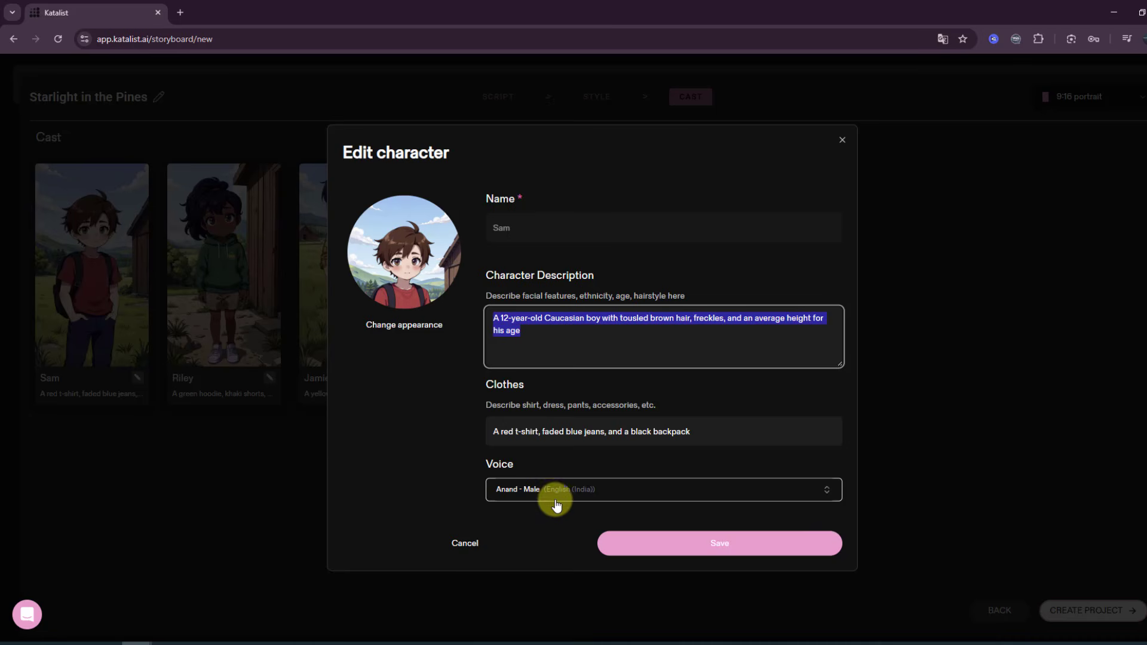
left_click(553, 489)
scroll(579, 402, "down", 3)
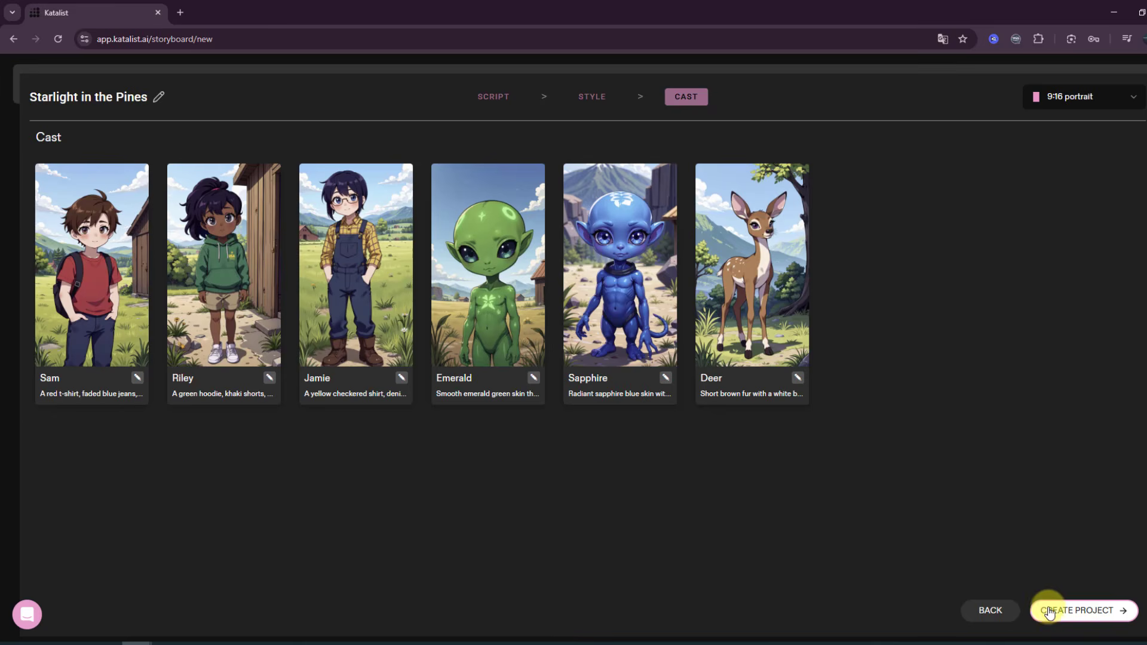
left_click(1079, 622)
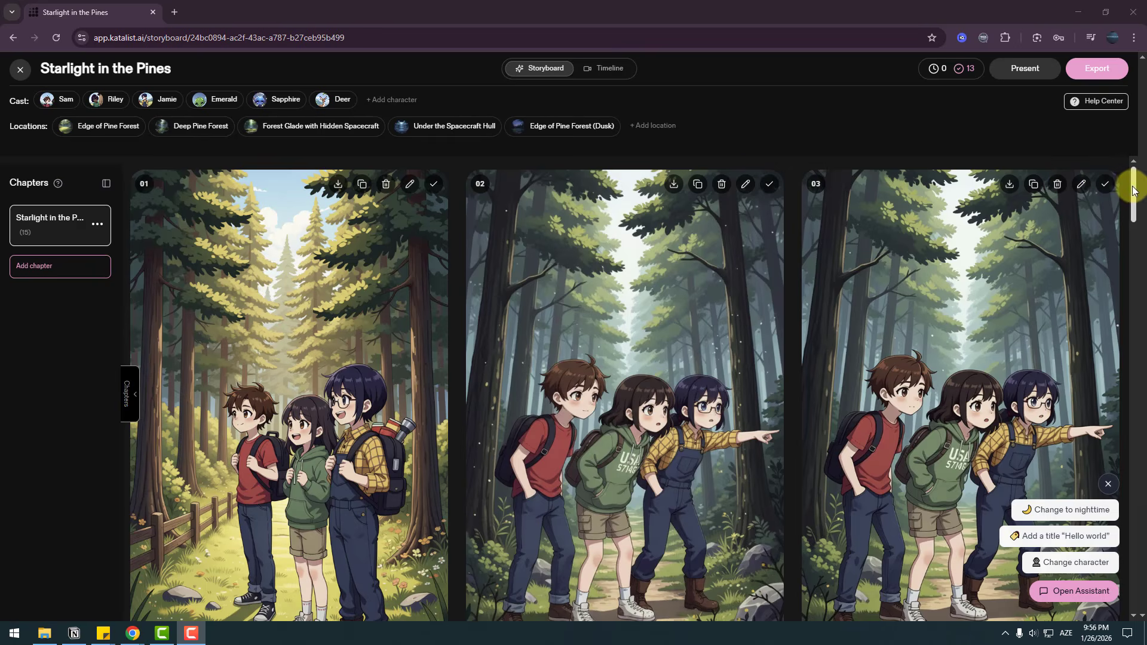
Turn all storyboard frames into videos with Google Veo 3 from the project's timeline and play the result.
left_click_drag(1135, 193, 1143, 168)
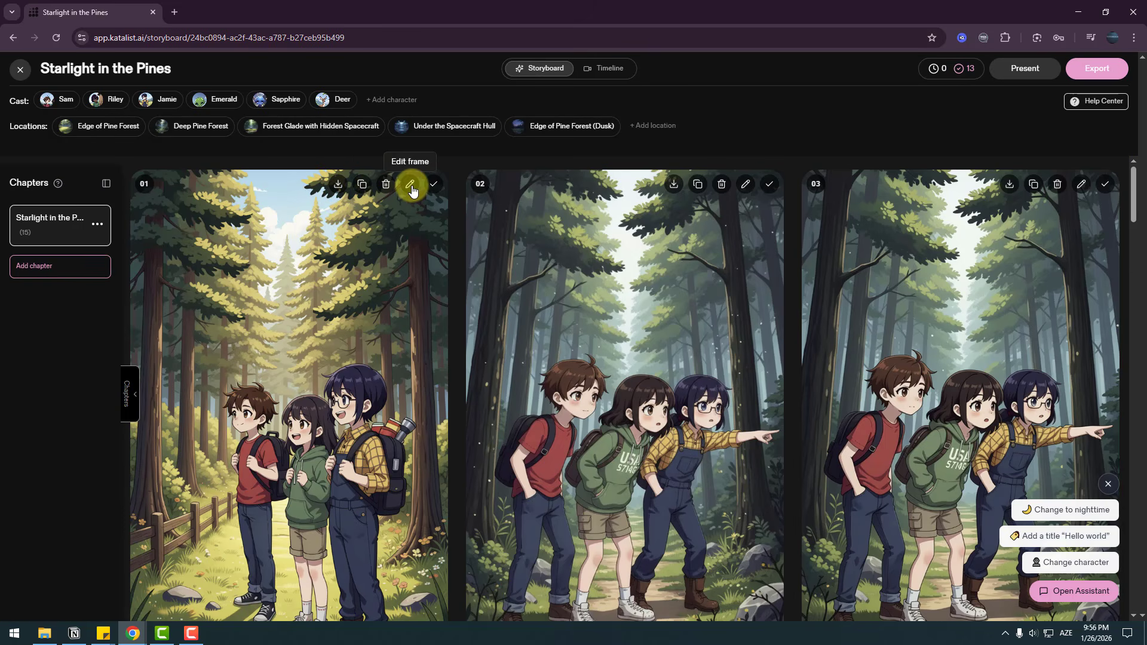
left_click(606, 78)
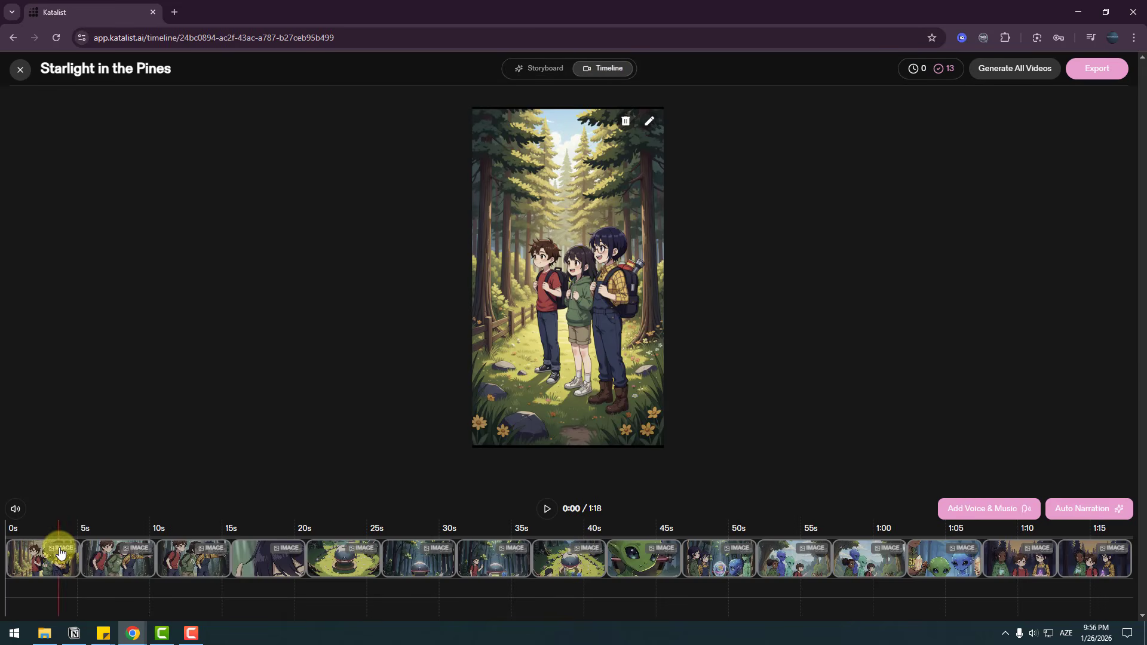
left_click_drag(60, 553, 212, 566)
left_click(999, 76)
left_click(686, 393)
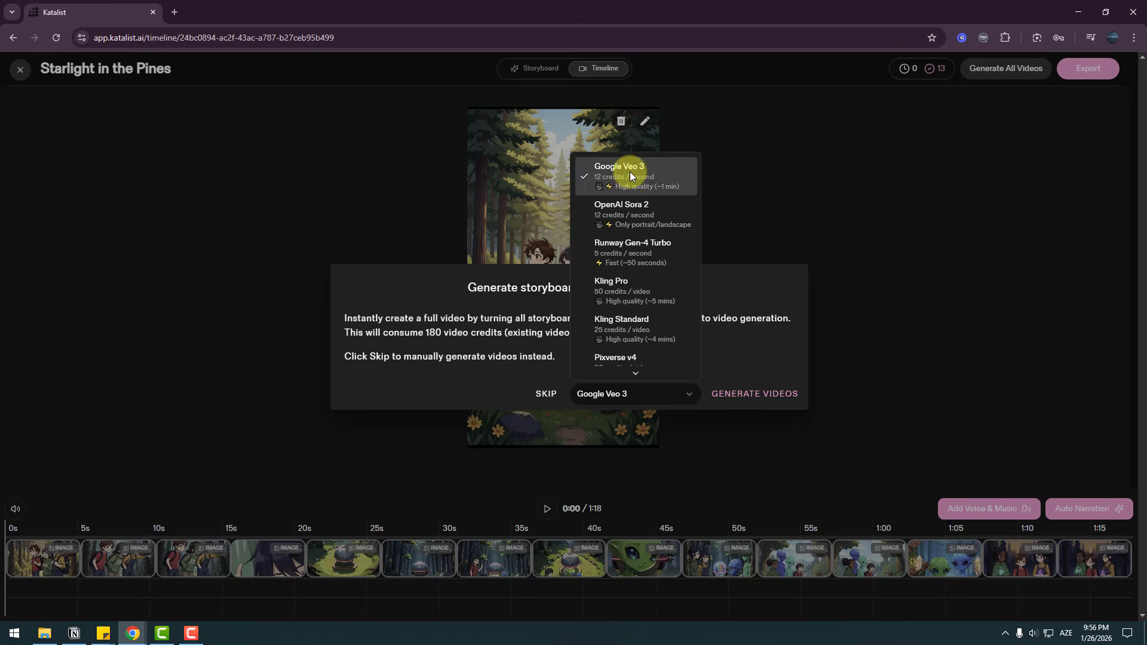
left_click(730, 404)
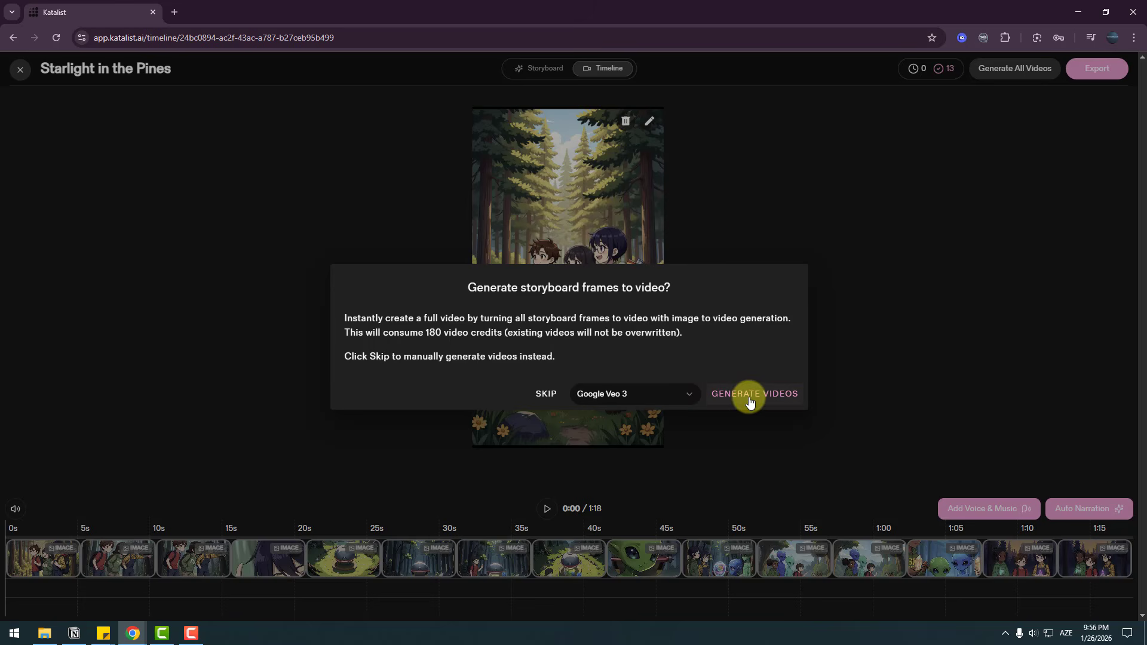
left_click(750, 399)
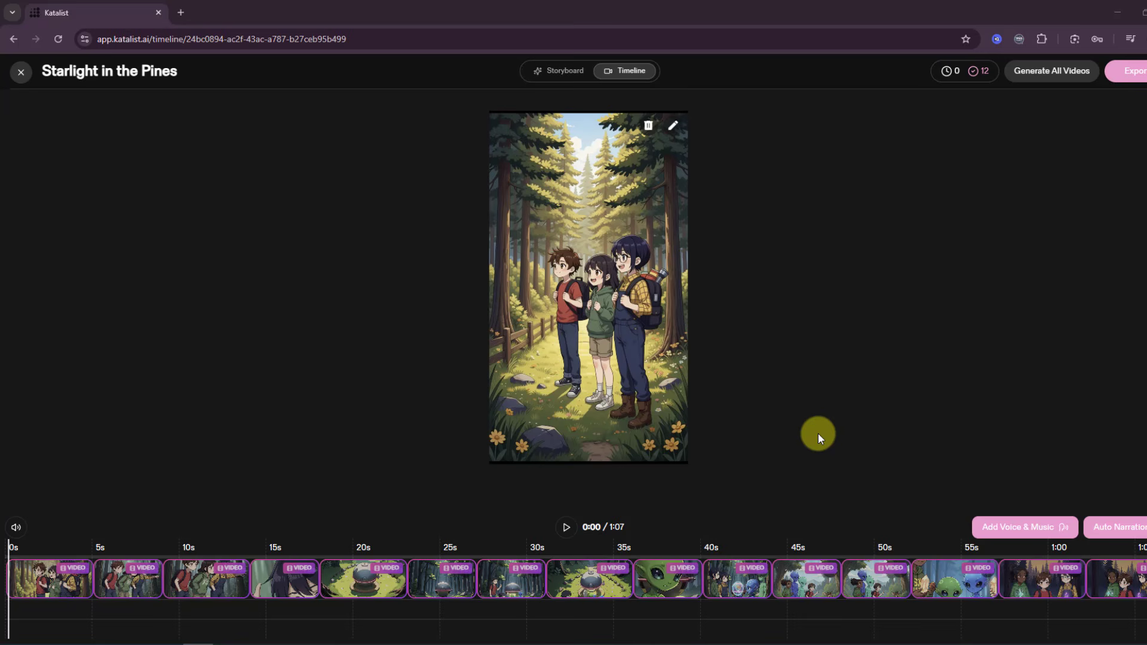
left_click(567, 528)
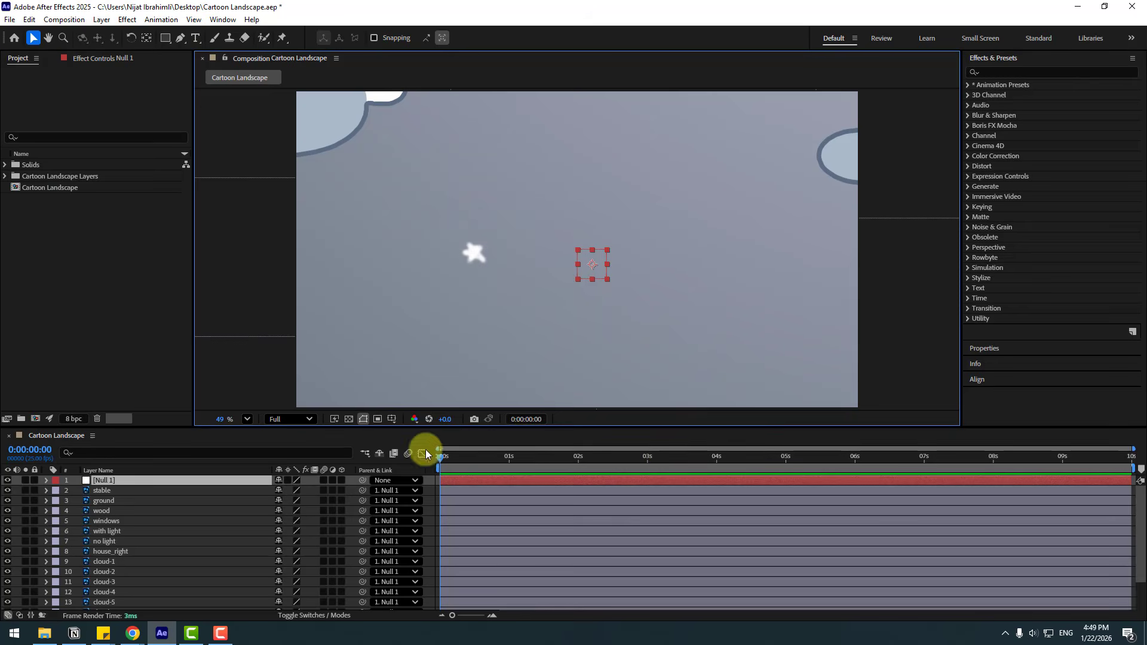
In After Effects, scale the Null 1 layer down to 35% so the parented landscape shrinks with it.
left_click(106, 481)
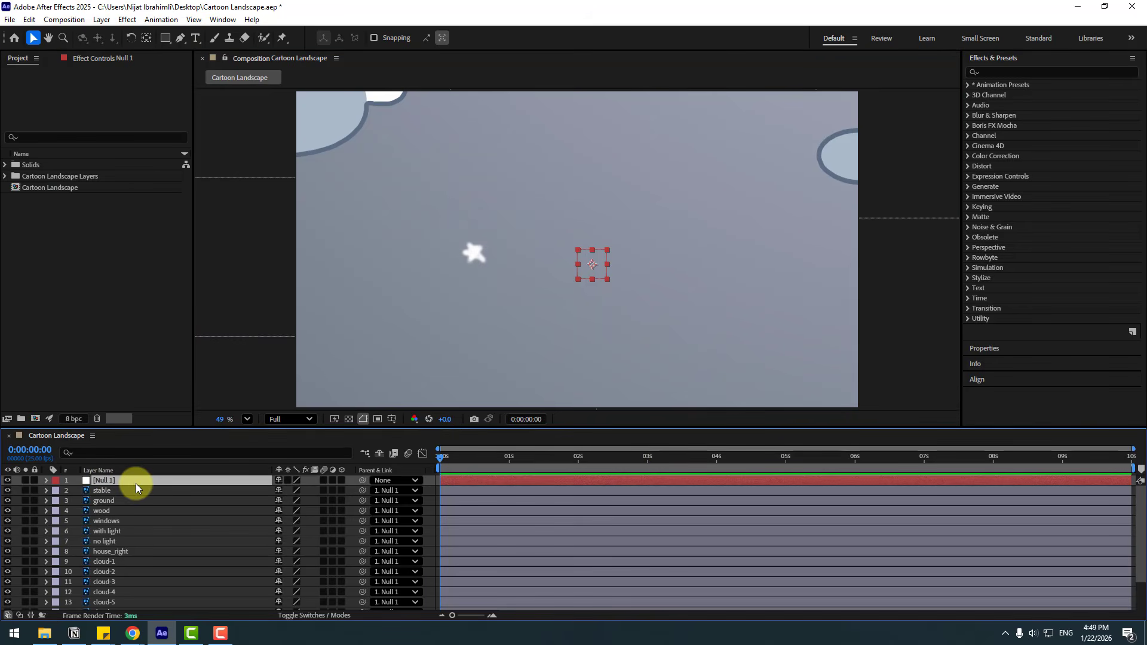
key("s")
left_click_drag(287, 490, 251, 487)
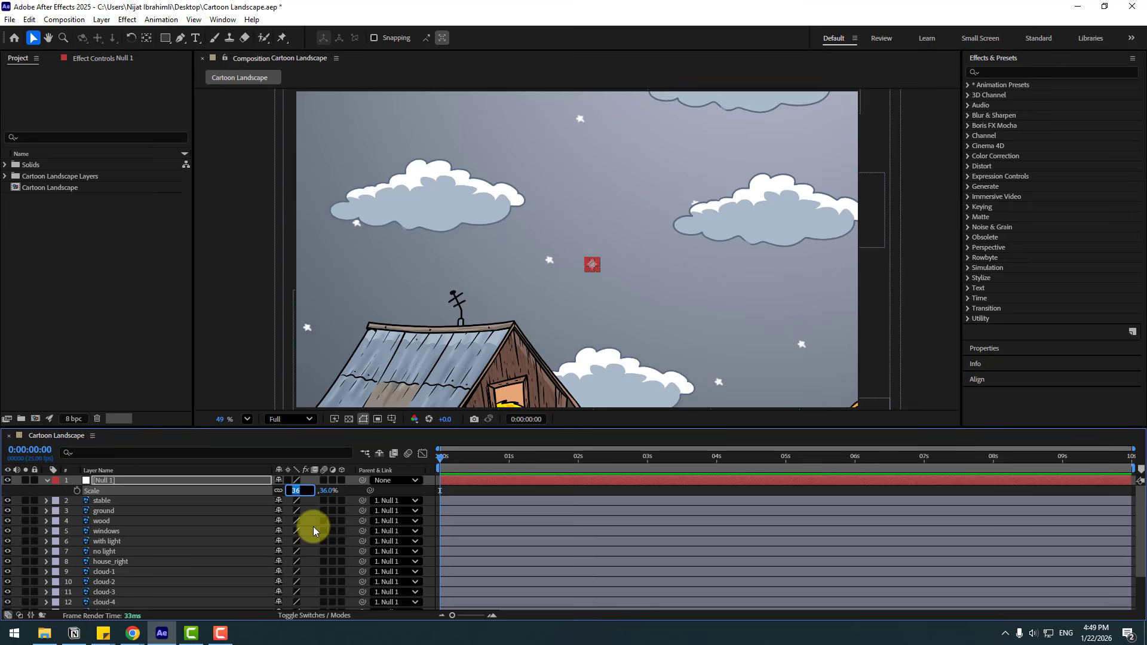
key("Return")
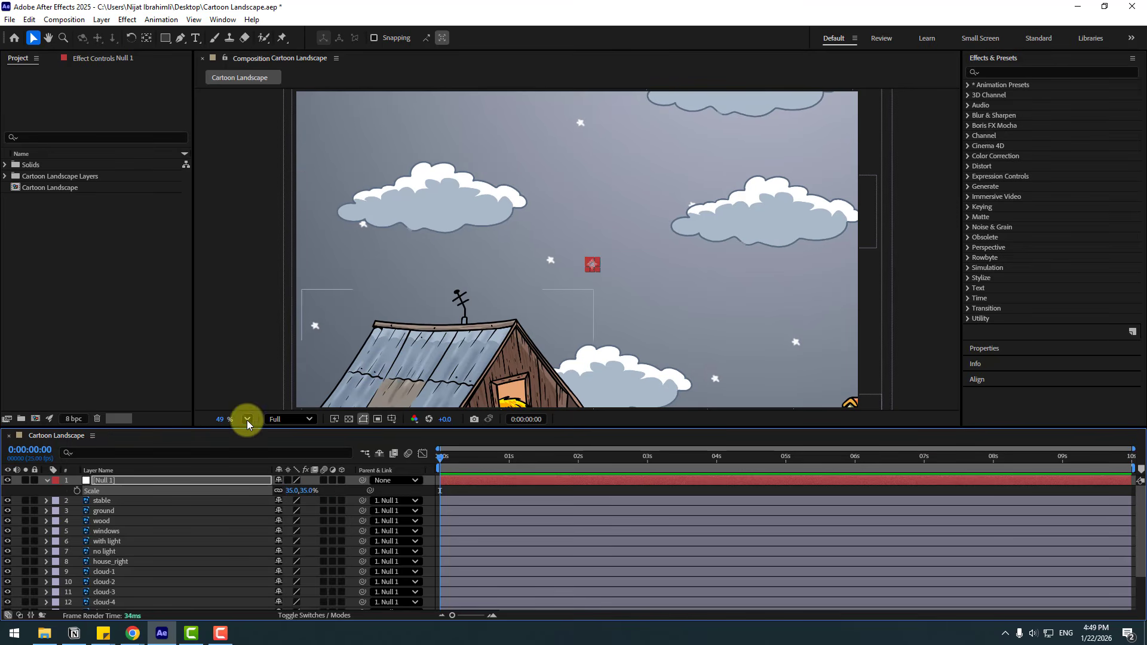
left_click(247, 419)
left_click(257, 193)
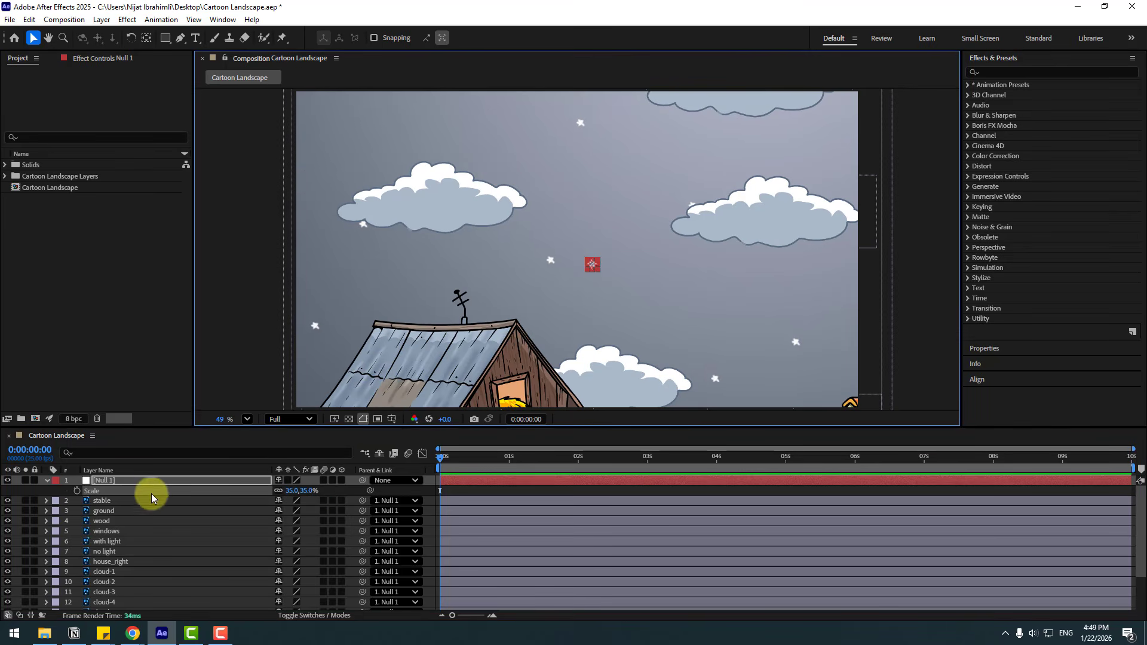
Animate Null 1's position with keyframes from 1010, 1126 at 0 seconds to 1010, -28 at 6 seconds.
left_click(110, 480)
key("p")
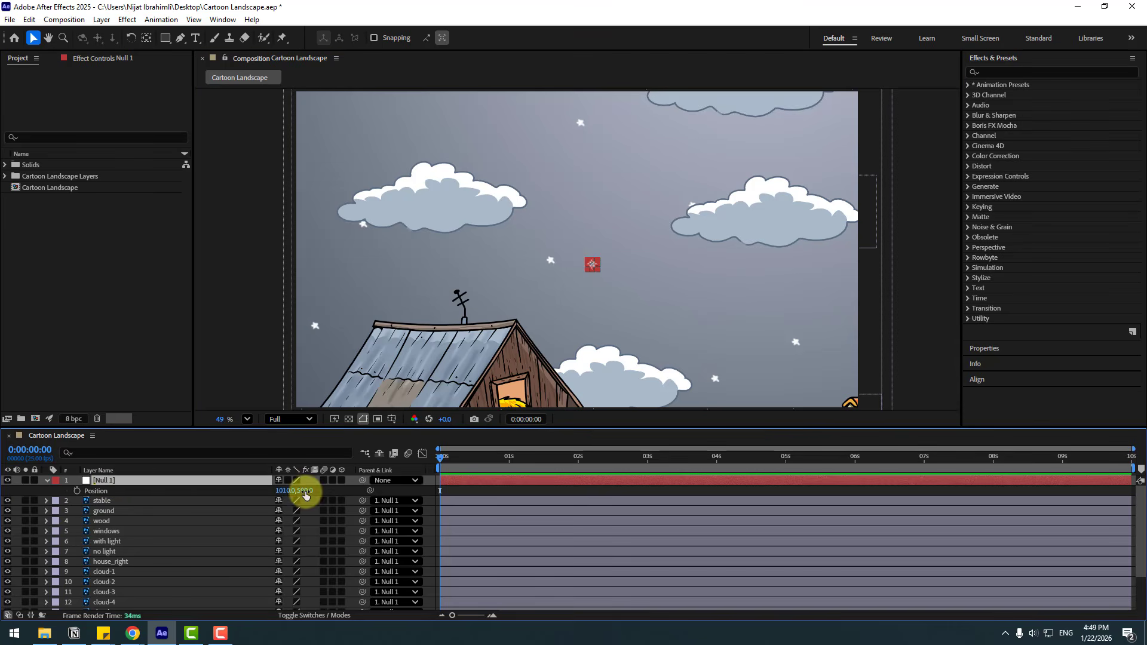
left_click_drag(306, 491, 648, 464)
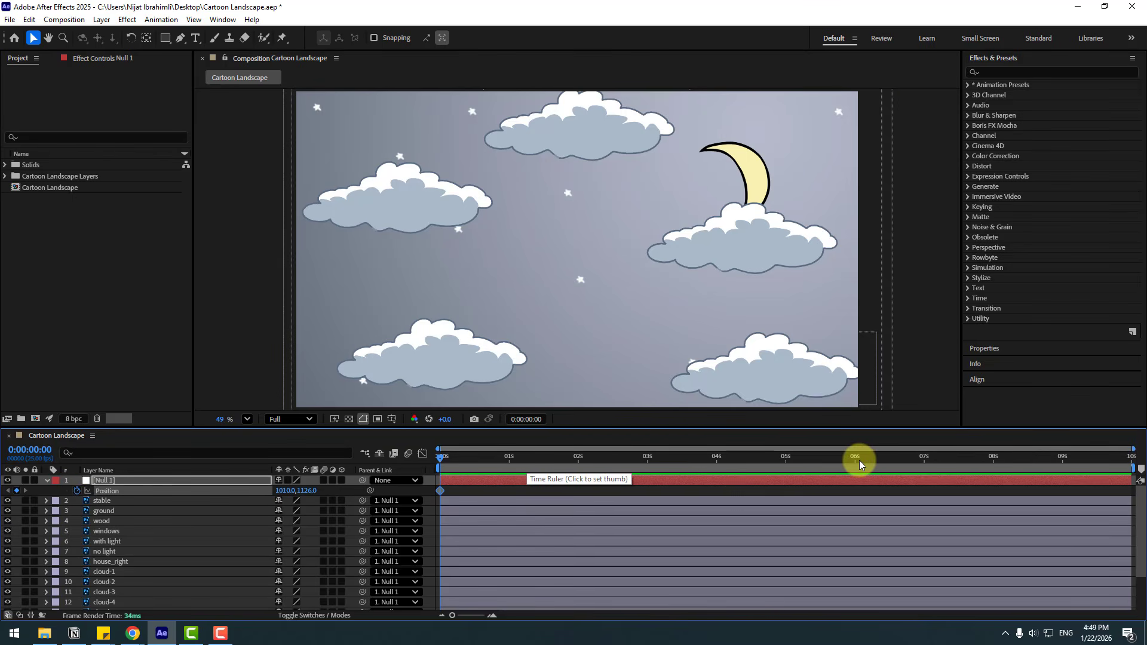
left_click_drag(311, 500, 345, 487)
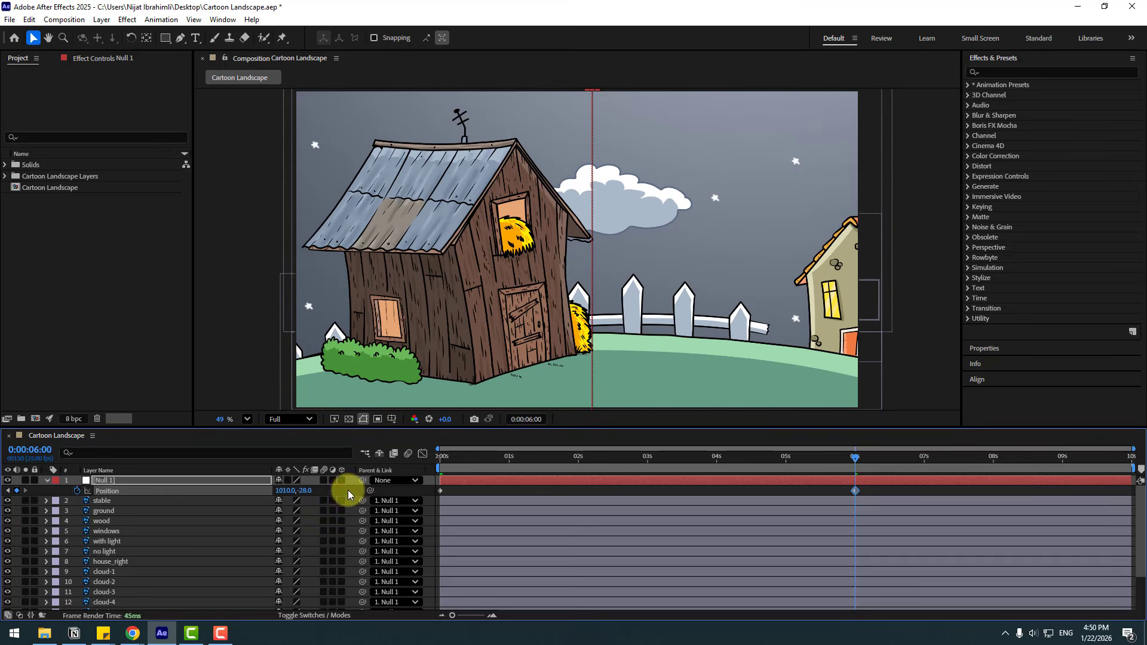
Apply Easy Ease to both of Null 1's position keyframes, preview the motion and move the second keyframe to about 10 seconds.
right_click(441, 490)
mouse_move(496, 481)
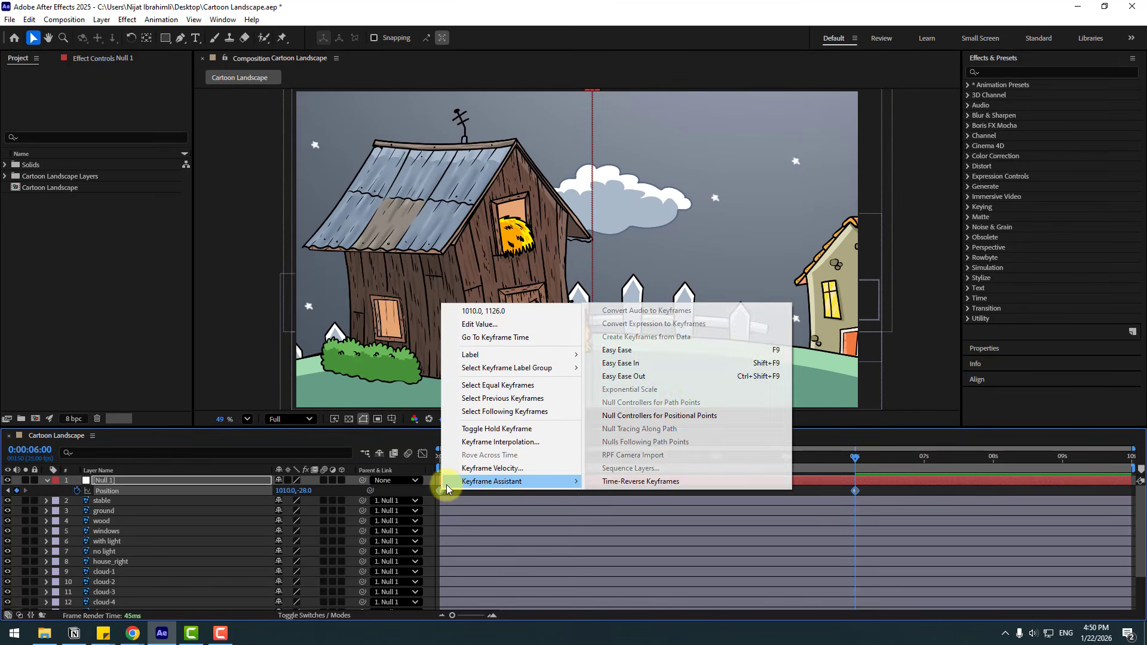
left_click(622, 352)
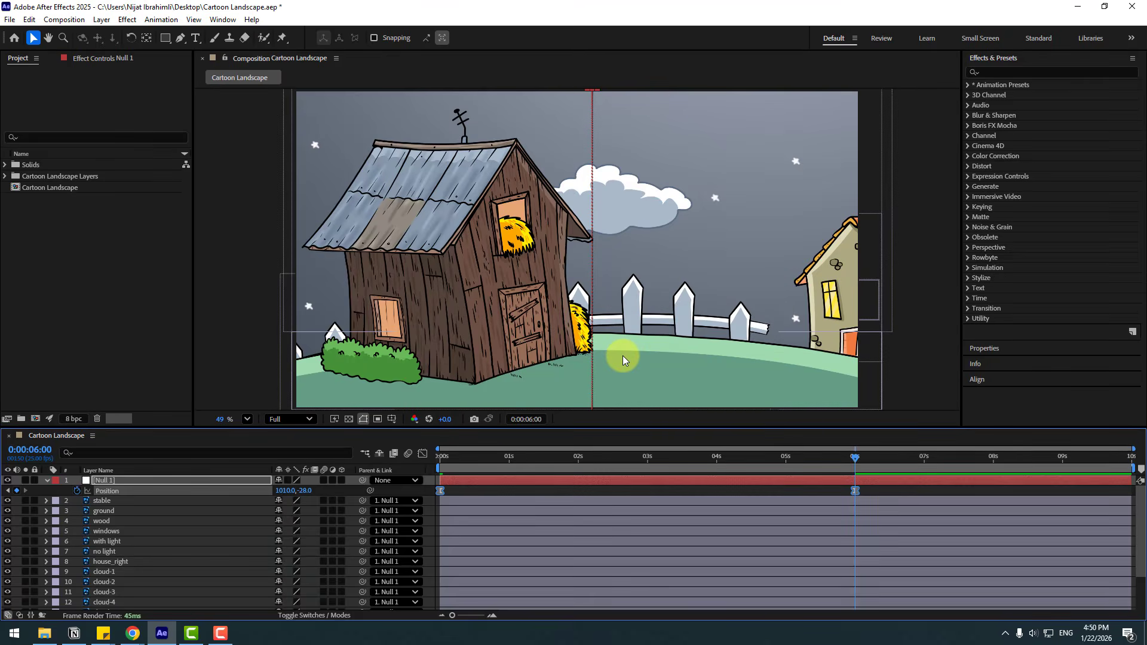
key("space")
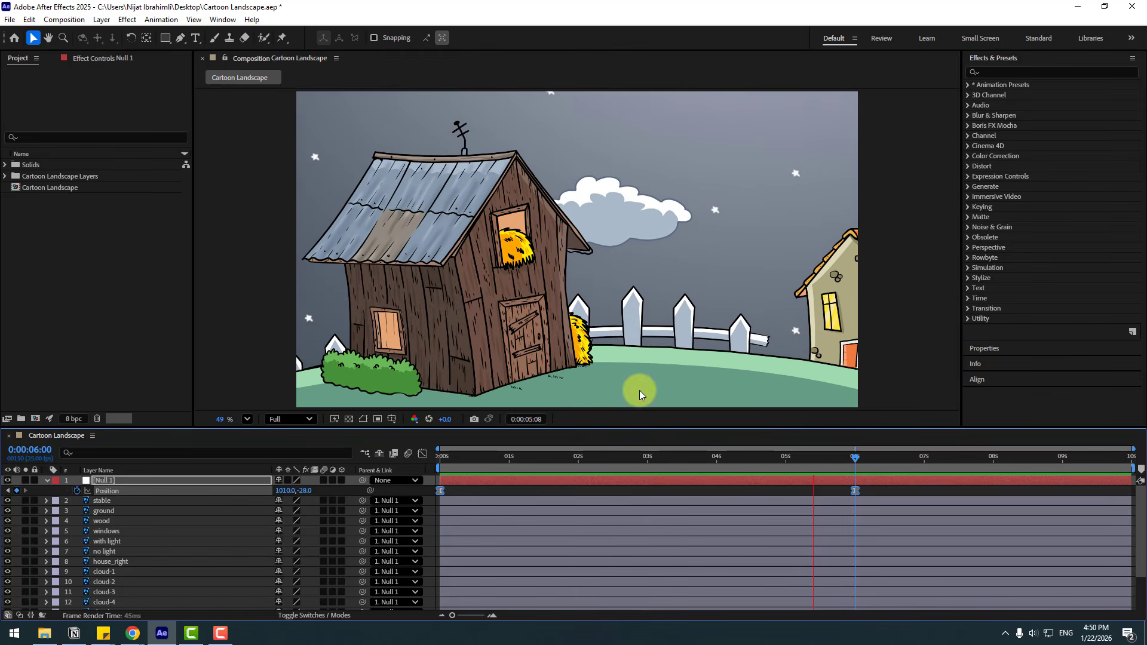
left_click(847, 456)
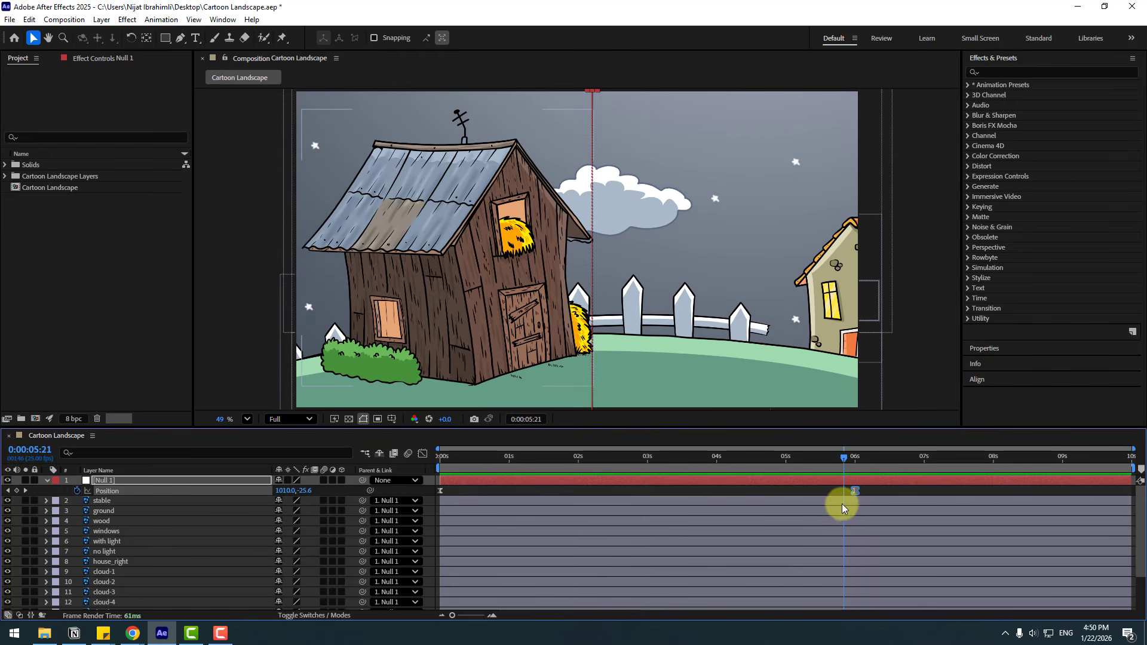
left_click_drag(855, 493, 1127, 492)
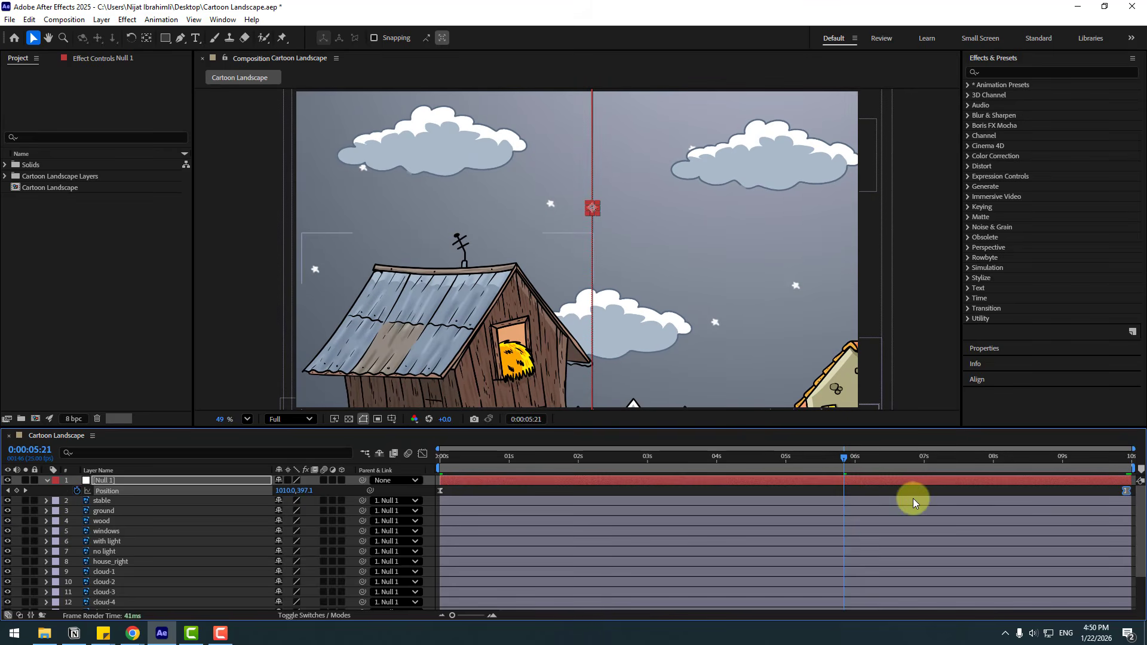
Shape Null 1's position speed graph by extending the last keyframe's ease handle back to about 6 seconds, and preview the motion.
left_click(423, 455)
left_click_drag(1128, 592, 1127, 591)
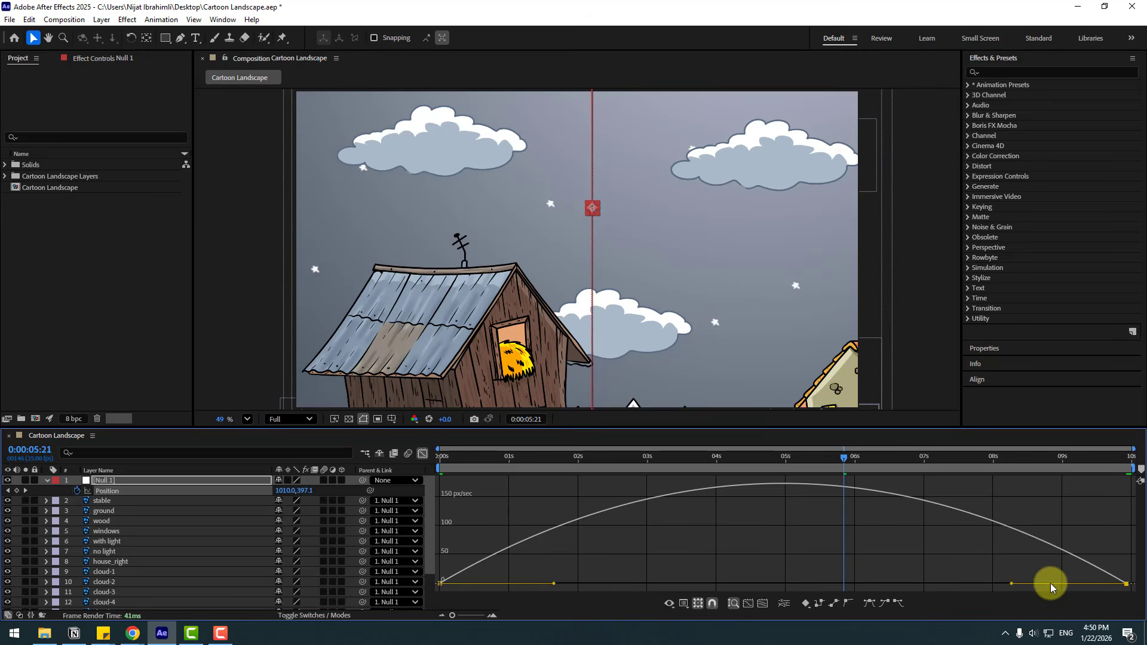
left_click_drag(1011, 585, 861, 585)
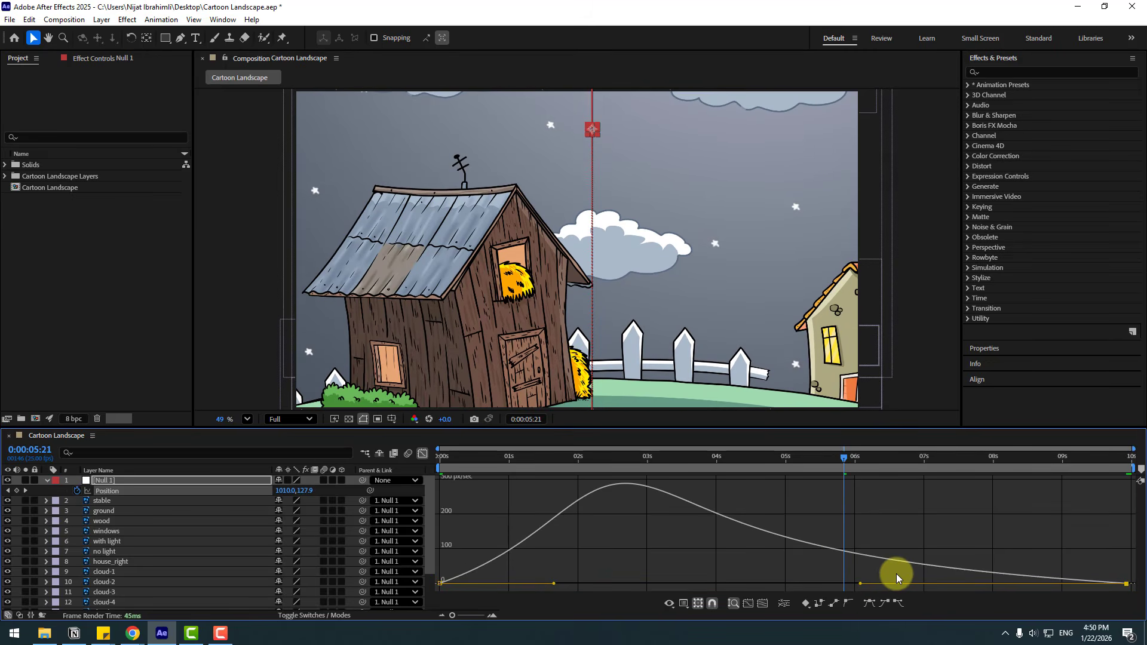
key("space")
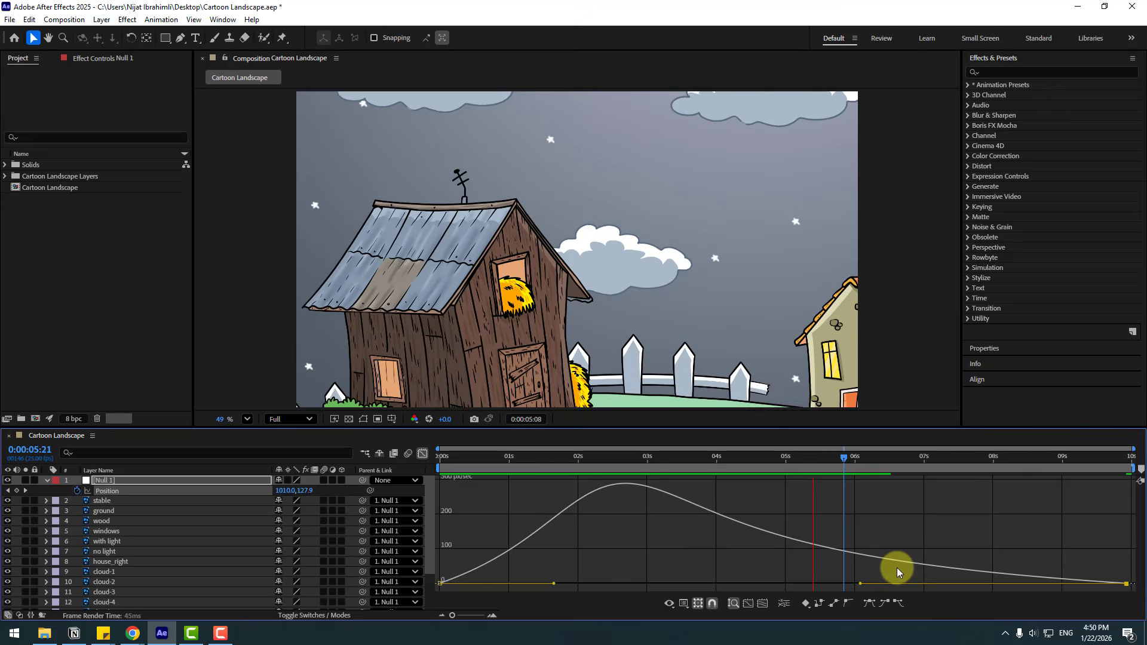
left_click(874, 465)
left_click(424, 455)
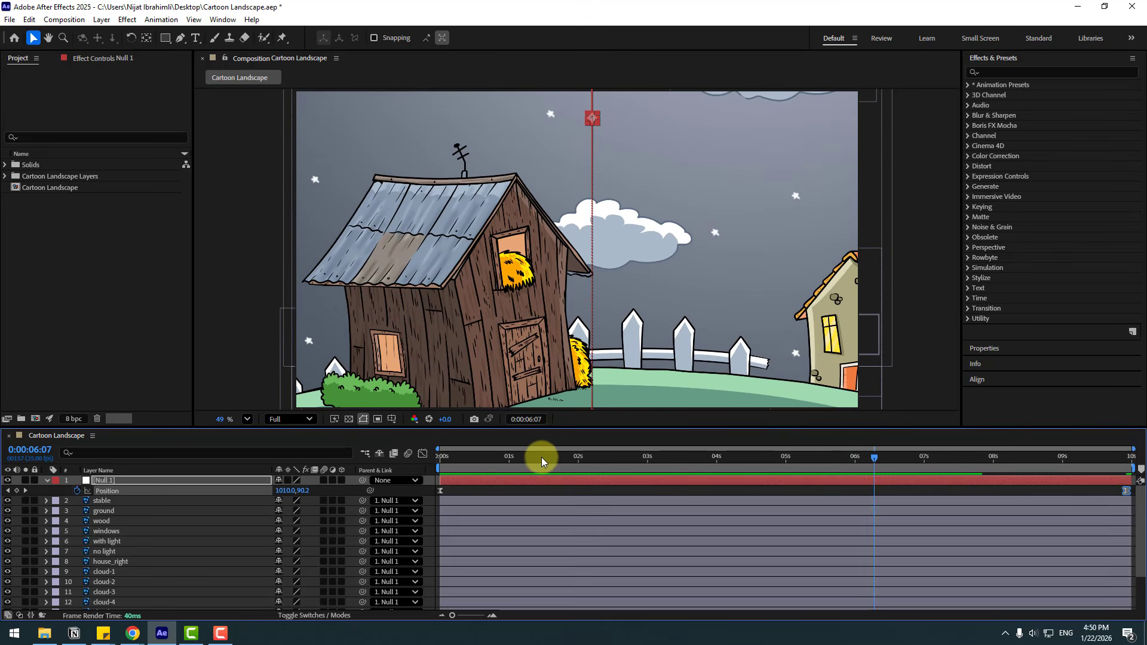
Select the layers cloud-1 to cloud-6, reveal their positions and set a position keyframe for all of them at 0:00:09:24.
left_click(445, 459)
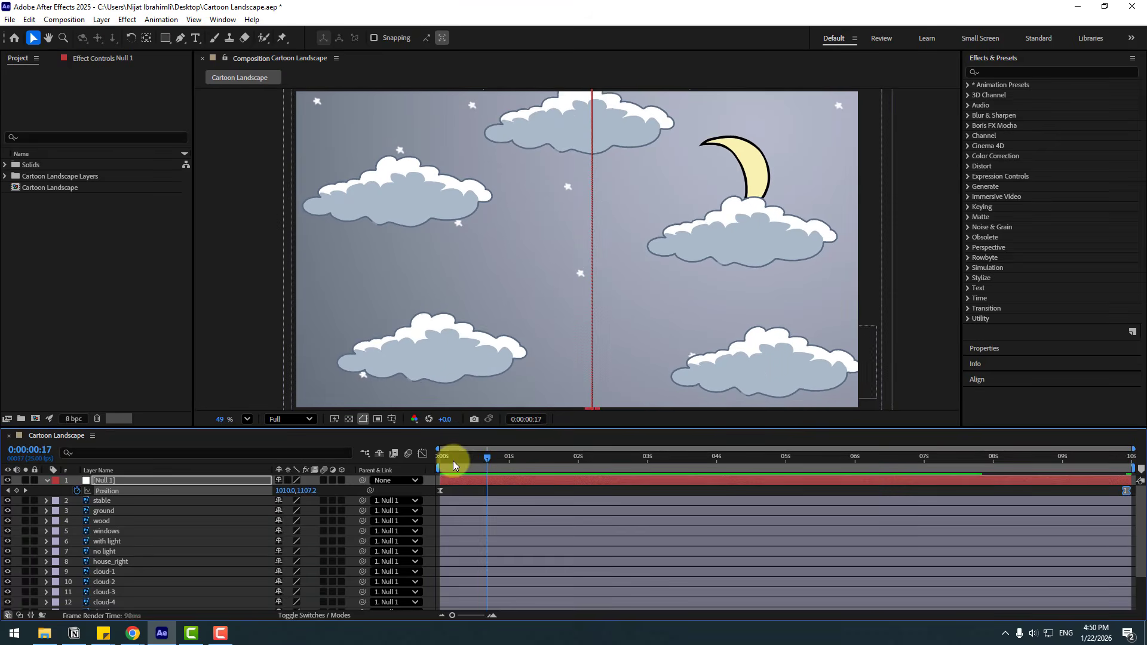
left_click(481, 488)
left_click(556, 142)
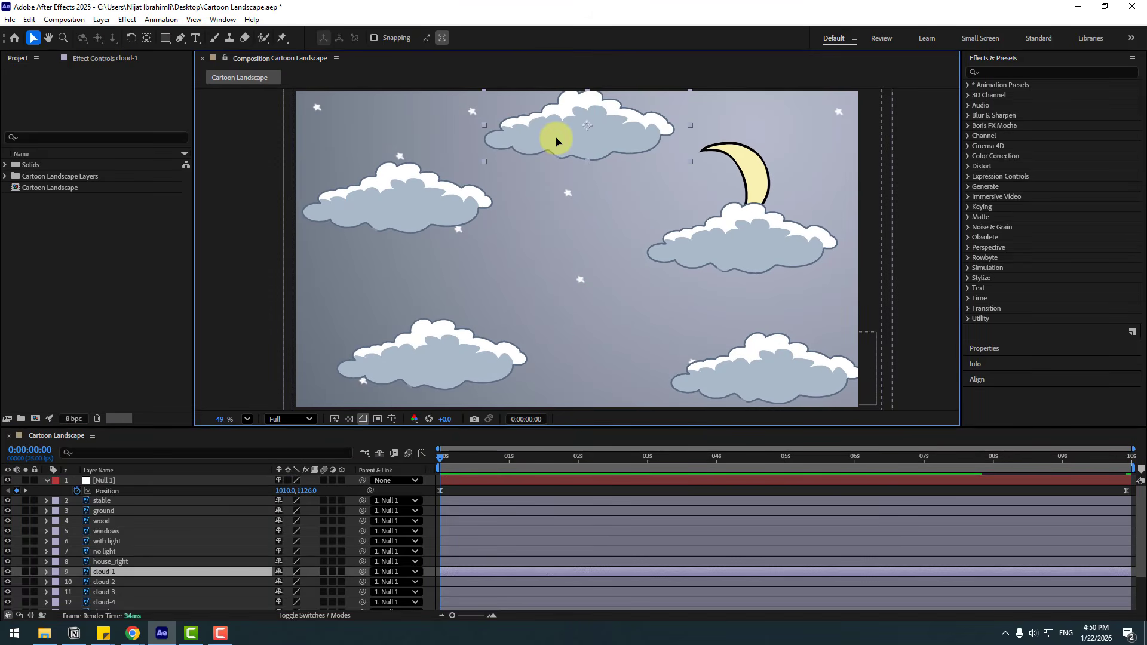
left_click(416, 215, "shift")
left_click(736, 252, "shift")
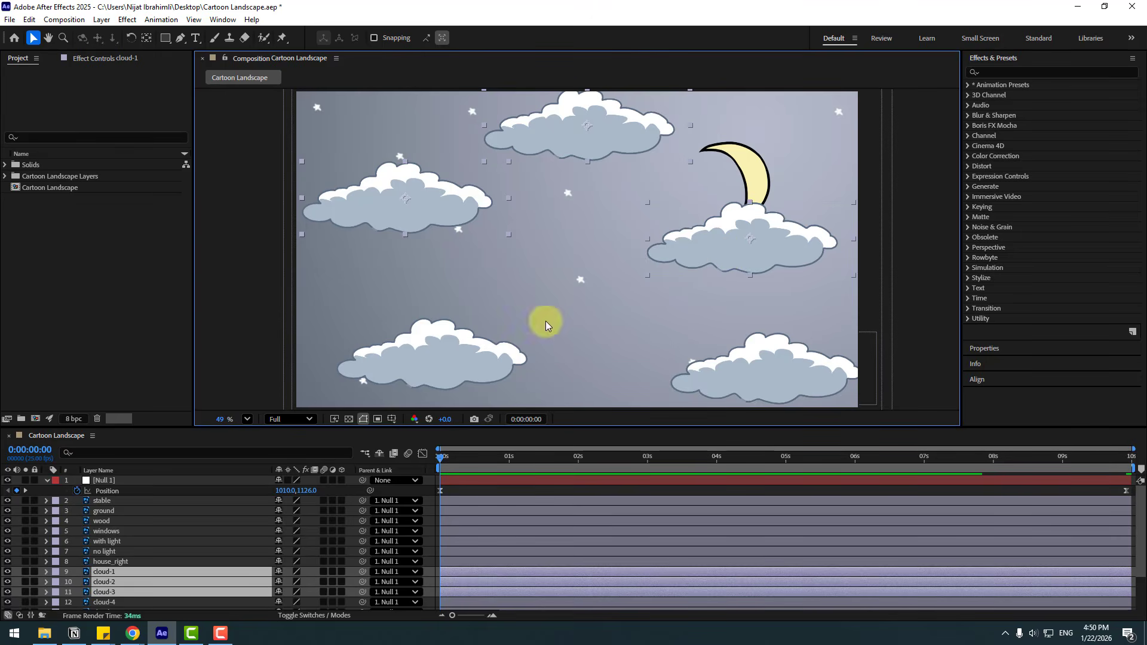
left_click(726, 368, "shift")
scroll(133, 560, "down", 3)
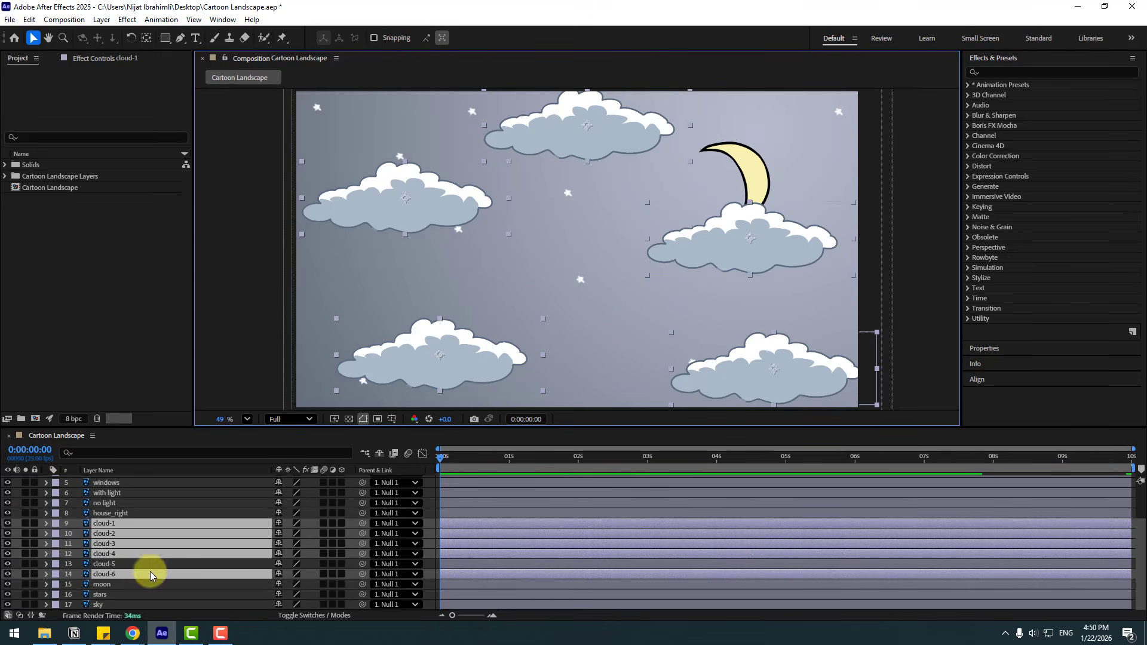
left_click(116, 566, "ctrl")
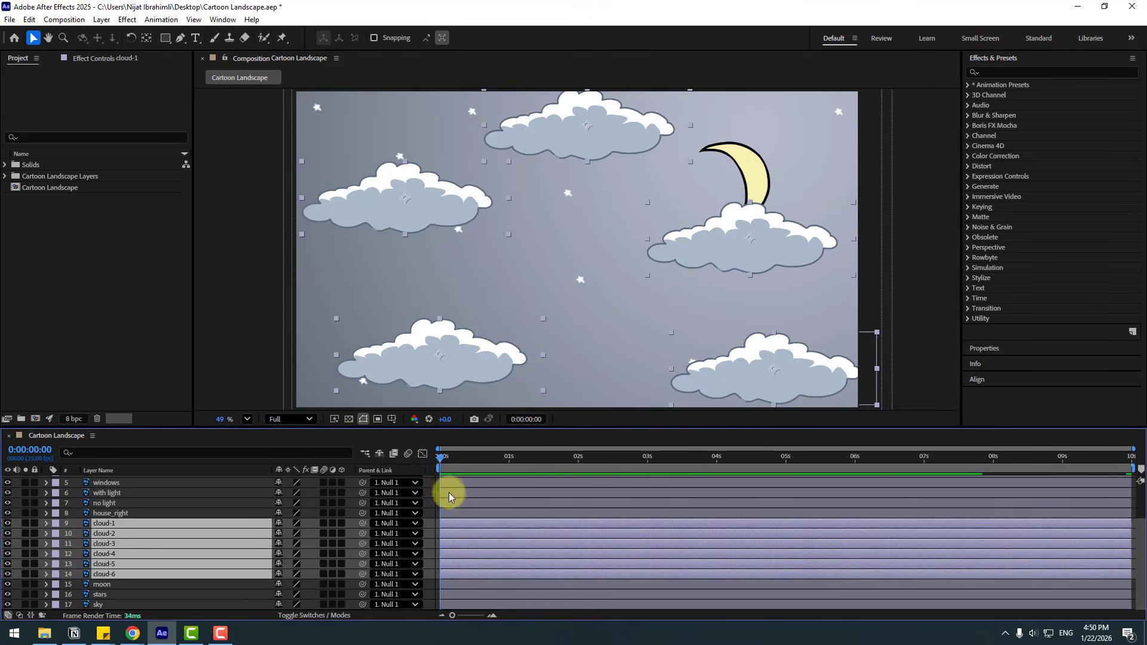
key("p")
left_click_drag(871, 465, 1127, 460)
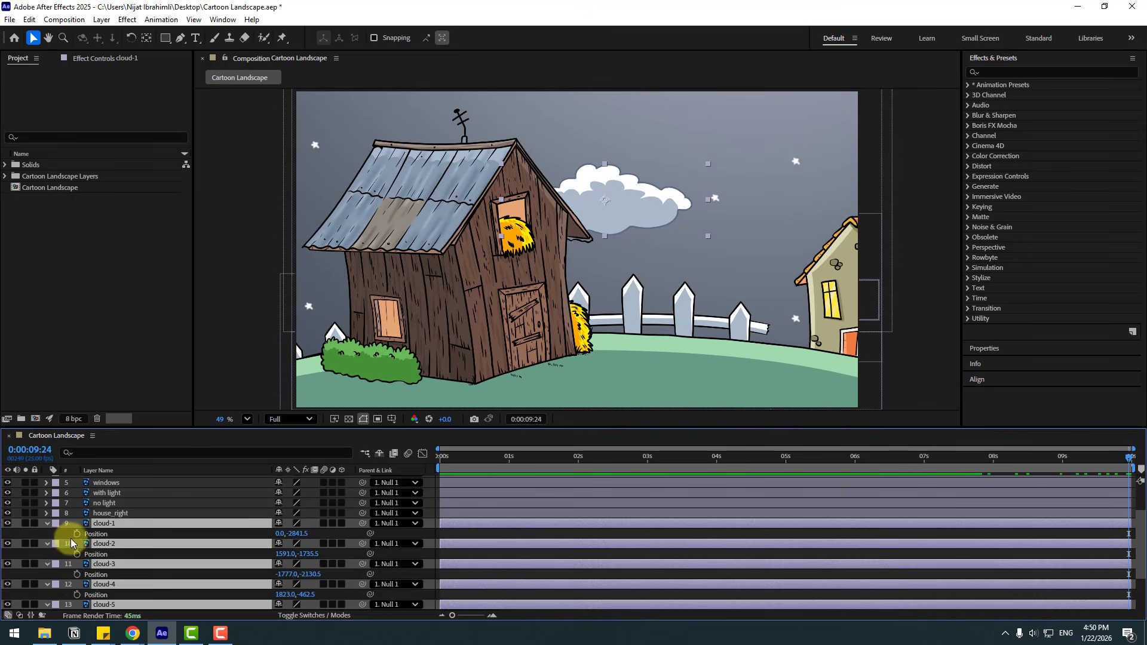
left_click(77, 534)
At 0 seconds, set cloud-1's horizontal position to 610.
left_click_drag(887, 464, 348, 478)
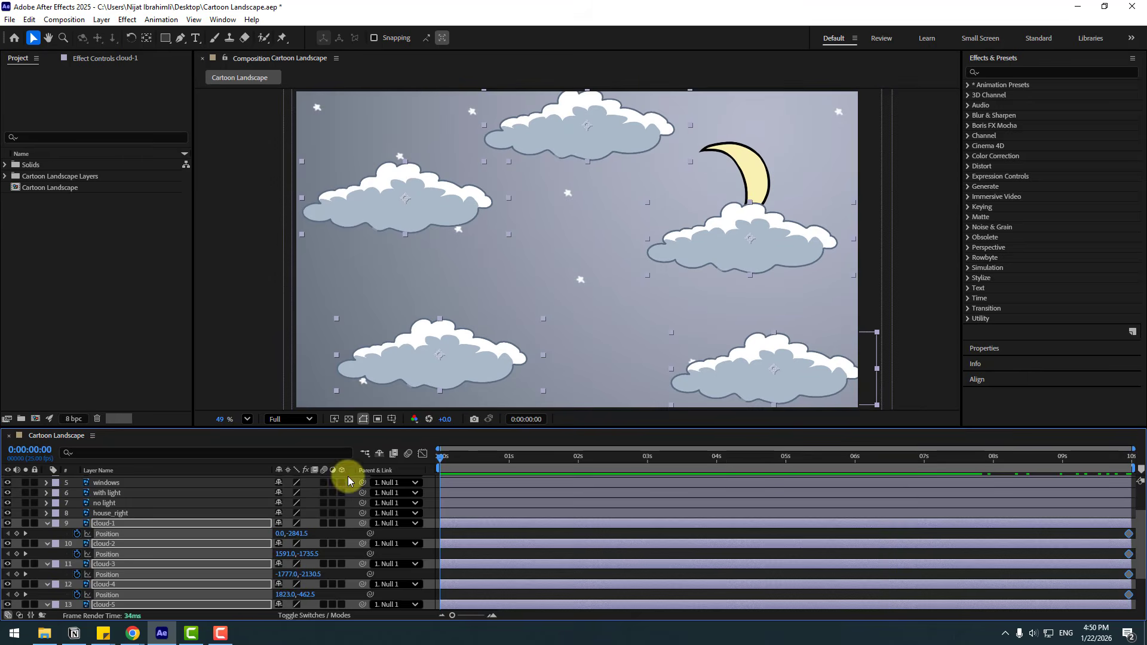
left_click(461, 533)
left_click(134, 527)
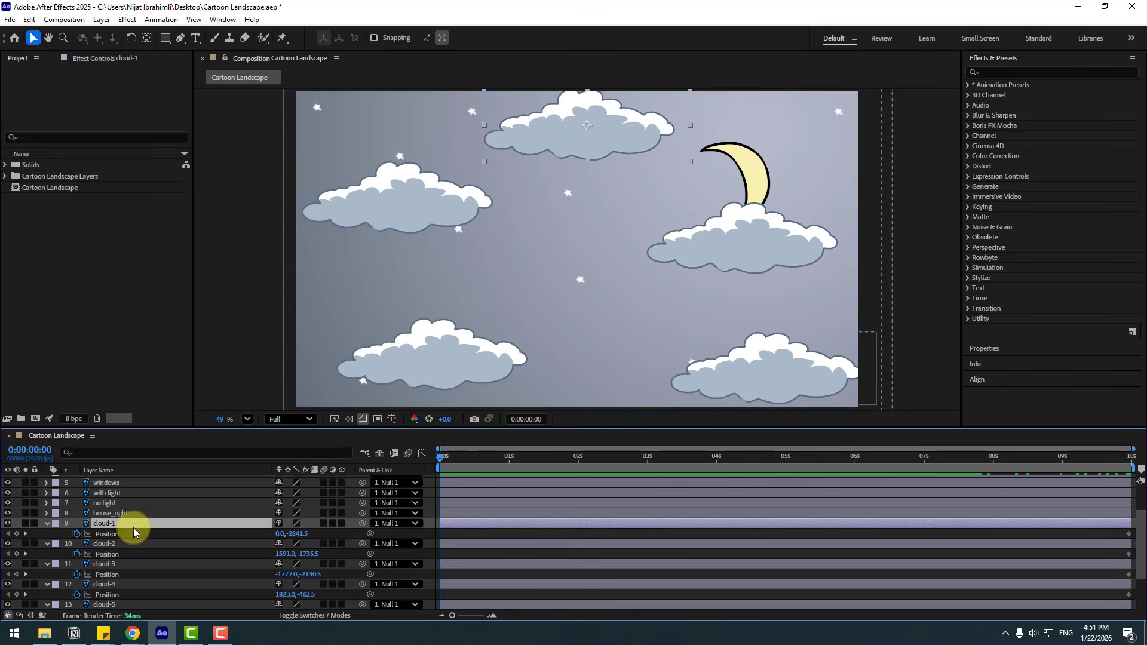
left_click_drag(282, 541, 647, 534)
At 0 seconds, set cloud-2's horizontal position to 1039 and cloud-3's to -2300.
left_click(113, 548)
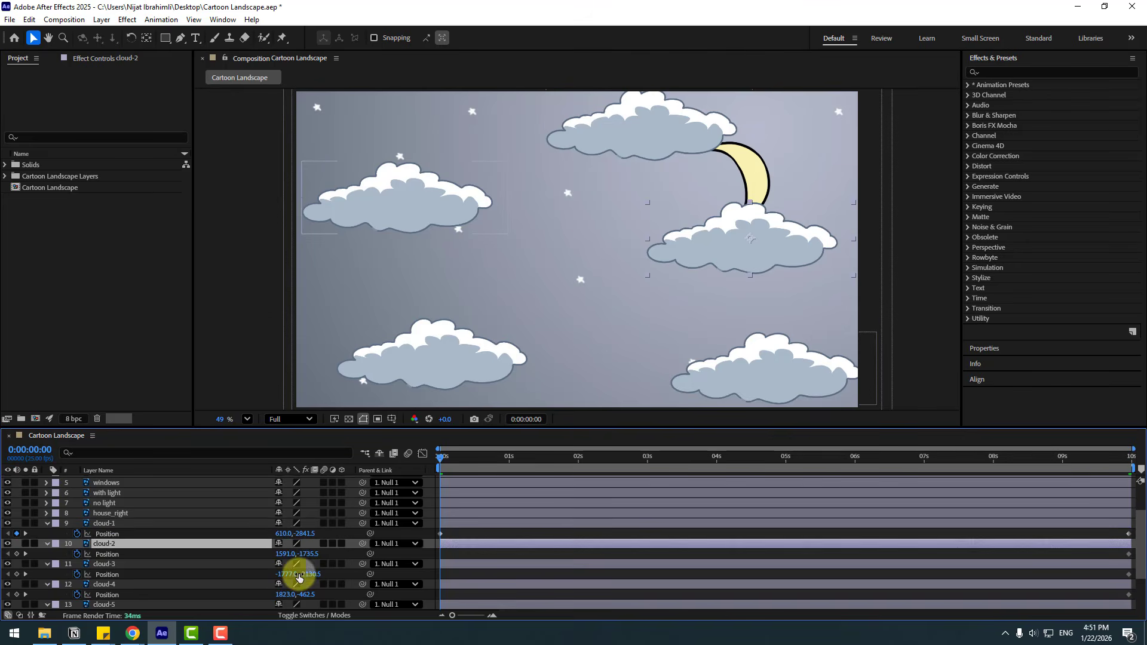
left_click_drag(285, 554, 103, 550)
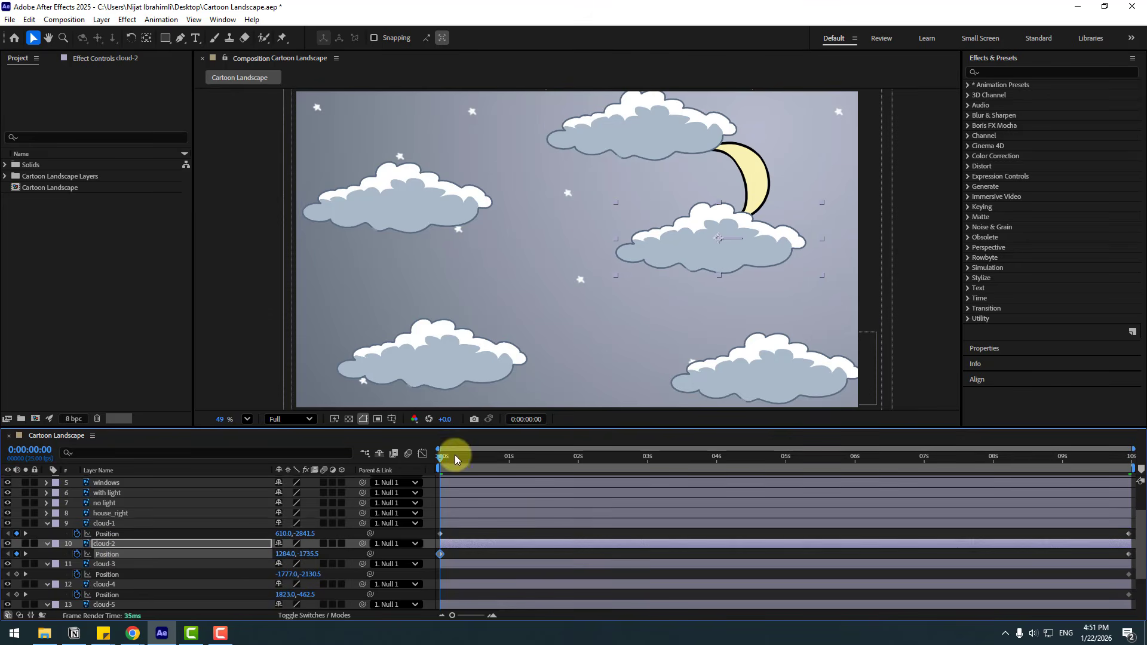
mouse_move(455, 459)
left_mouse_down()
mouse_move(589, 471)
mouse_move(440, 466)
left_mouse_up()
left_click_drag(285, 554, 141, 554)
left_click(123, 566)
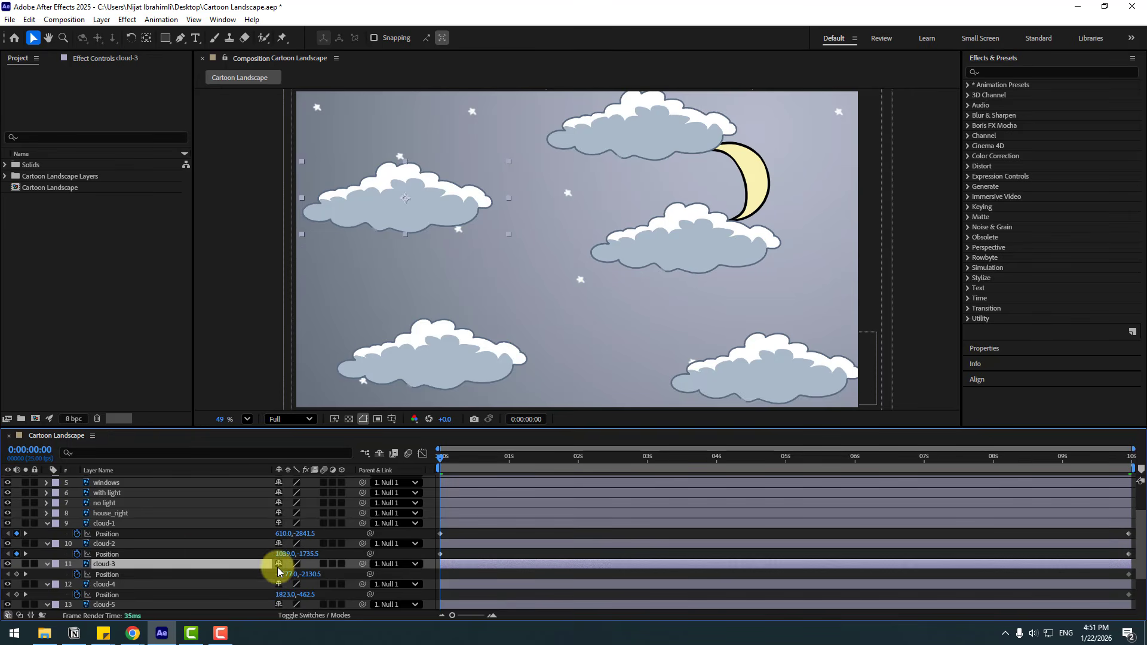
left_click_drag(277, 572, 2, 578)
Give cloud-5 a starting horizontal position of 754.8, with its keyframe placed at 0 seconds.
scroll(182, 573, "down", 2)
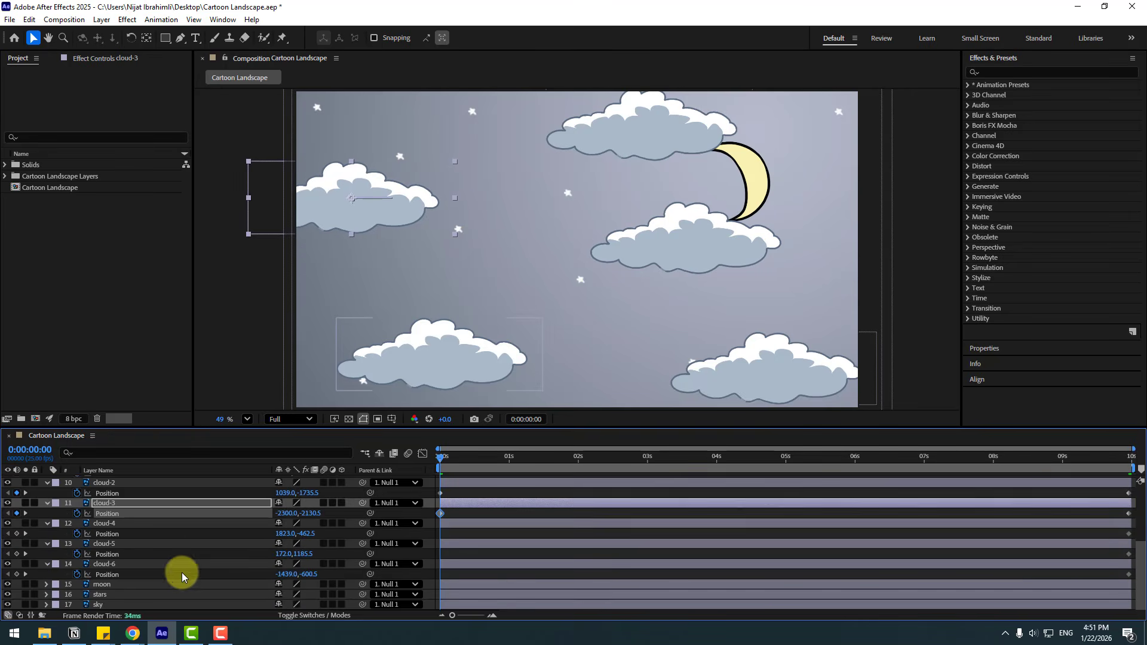
left_click(100, 547)
left_click_drag(284, 554, 307, 551)
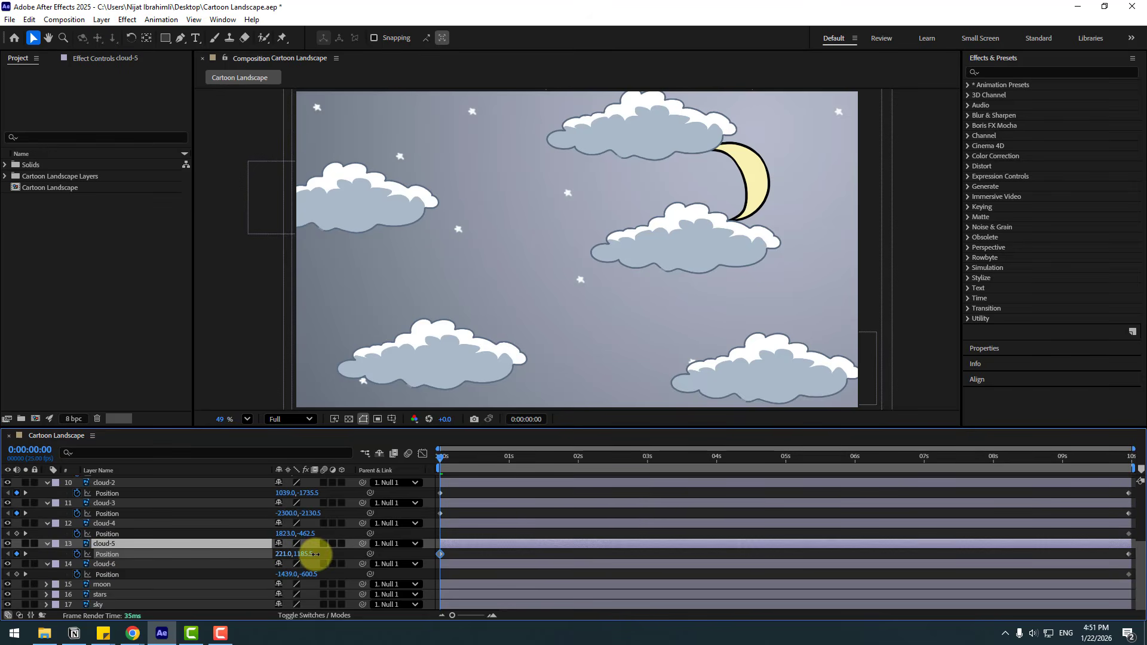
left_click_drag(482, 459, 823, 467)
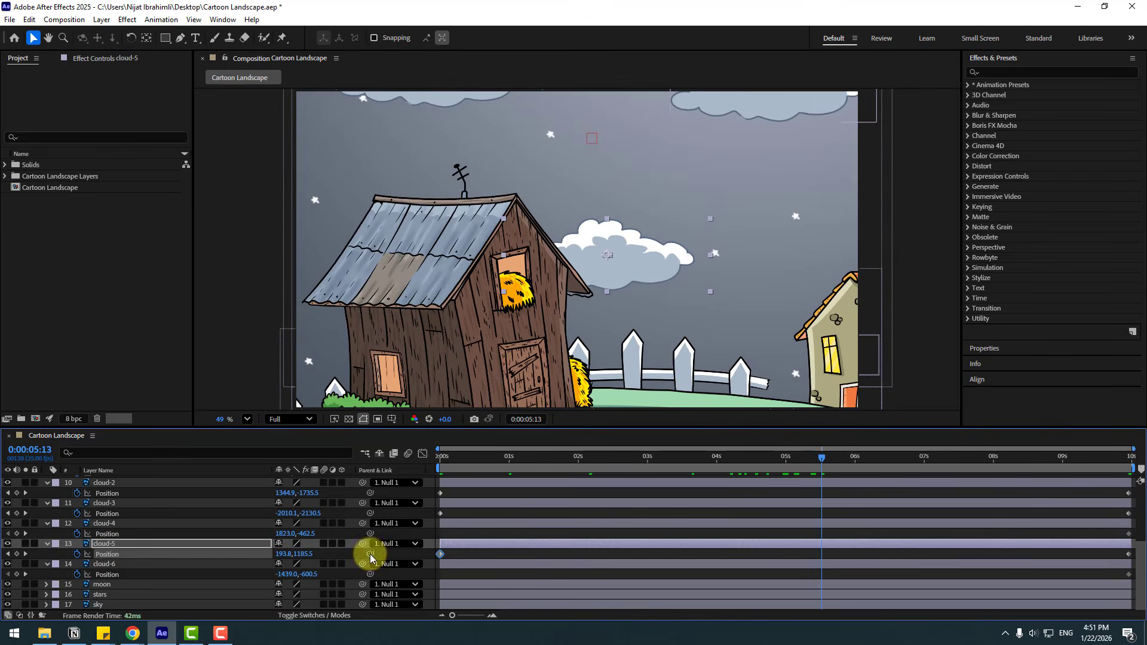
left_click_drag(293, 554, 619, 556)
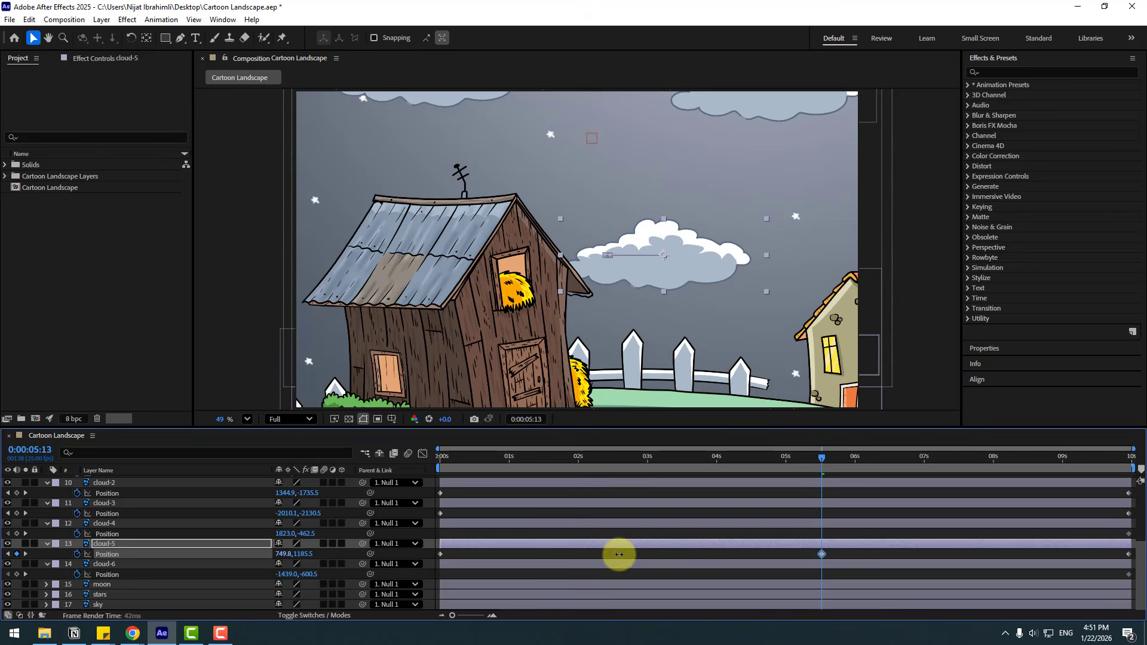
left_click_drag(823, 554, 443, 559)
left_click_drag(797, 456, 440, 461)
At 0 seconds, set cloud-6's horizontal position to -2281 and preview the drifting clouds.
left_click(103, 566)
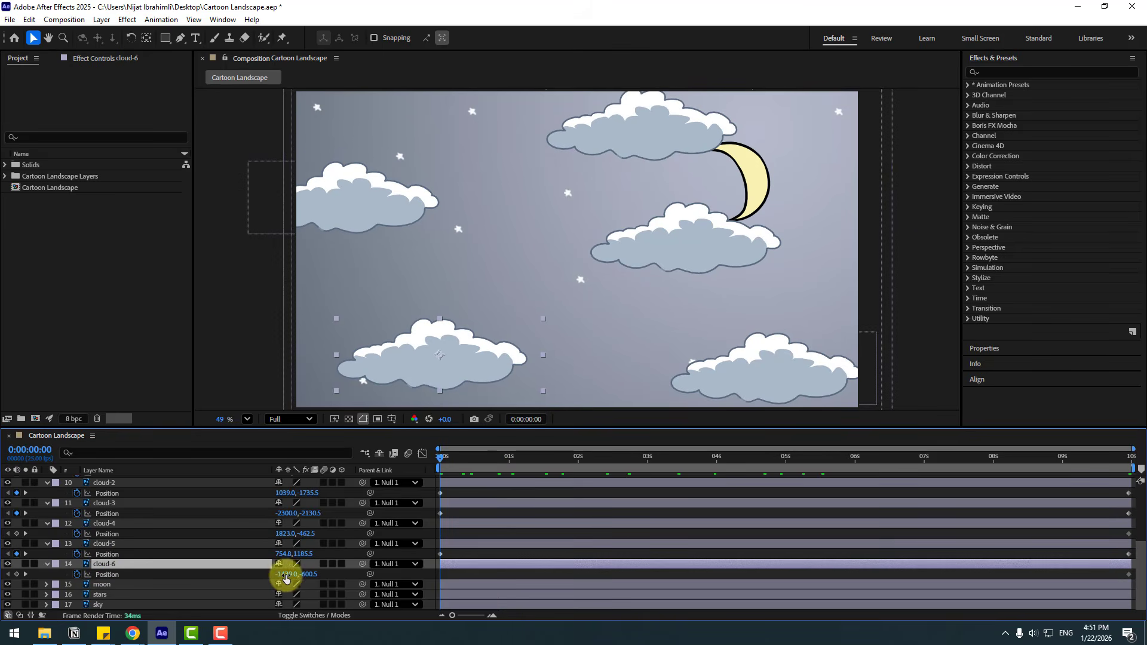
left_click_drag(285, 578, 72, 576)
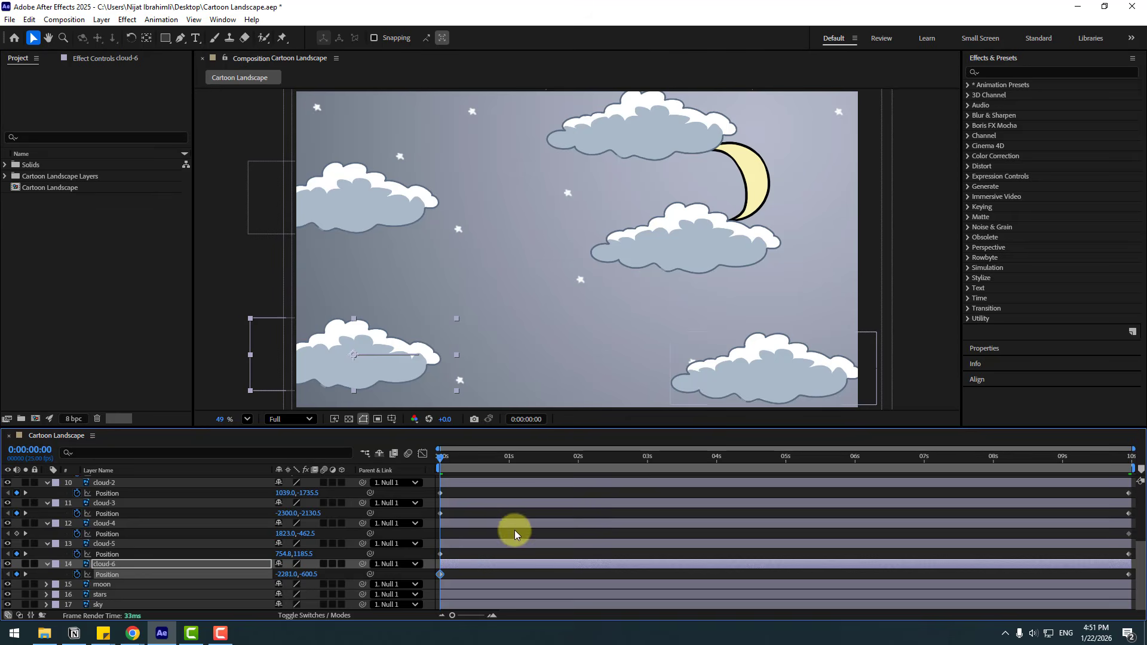
key("space")
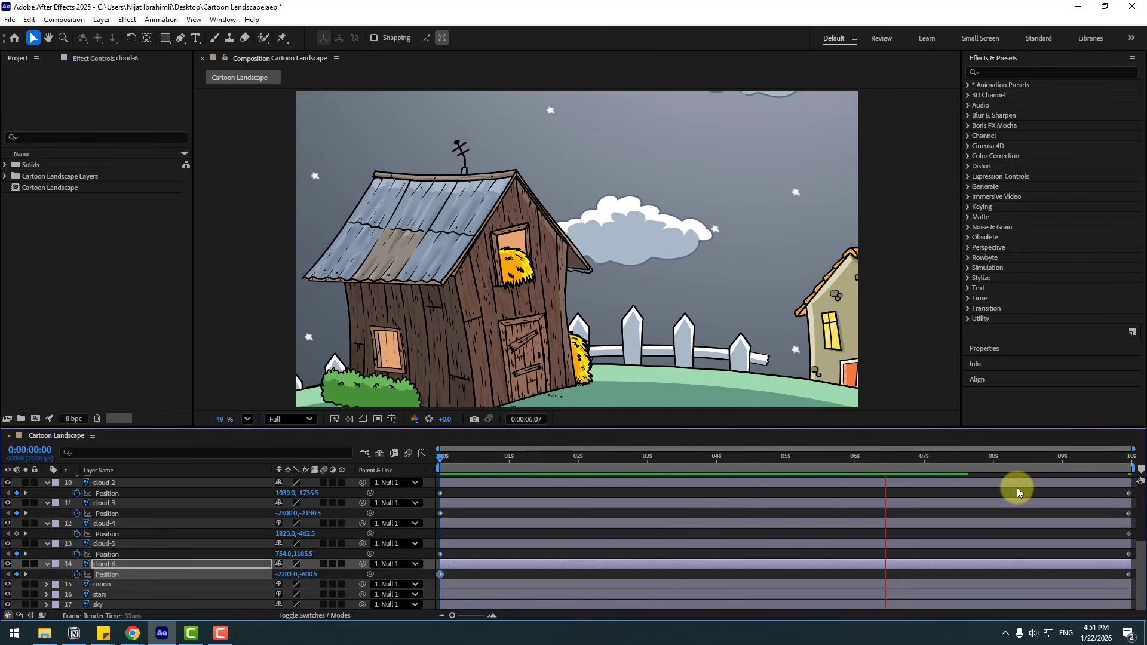
Keyframe the with light layer's opacity from 0% to 100% at 0:00:07:12, start the work area just before 7 seconds and preview.
scroll(151, 527, "up", 5)
left_click(149, 531)
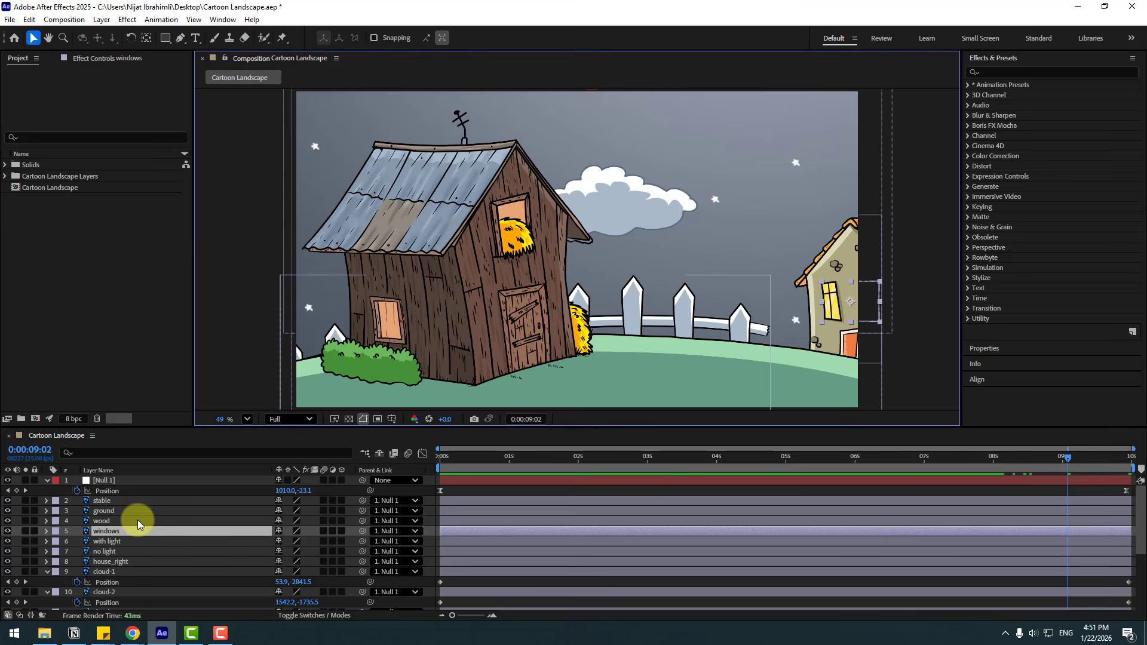
left_click(108, 544)
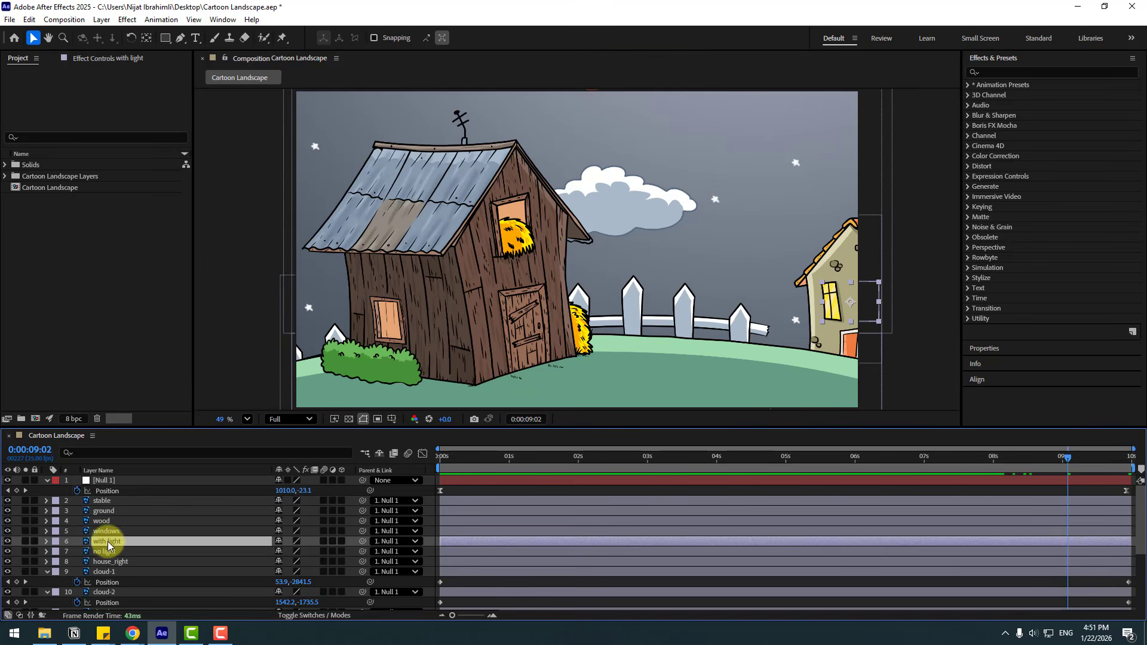
type("t")
type("0")
key("Return")
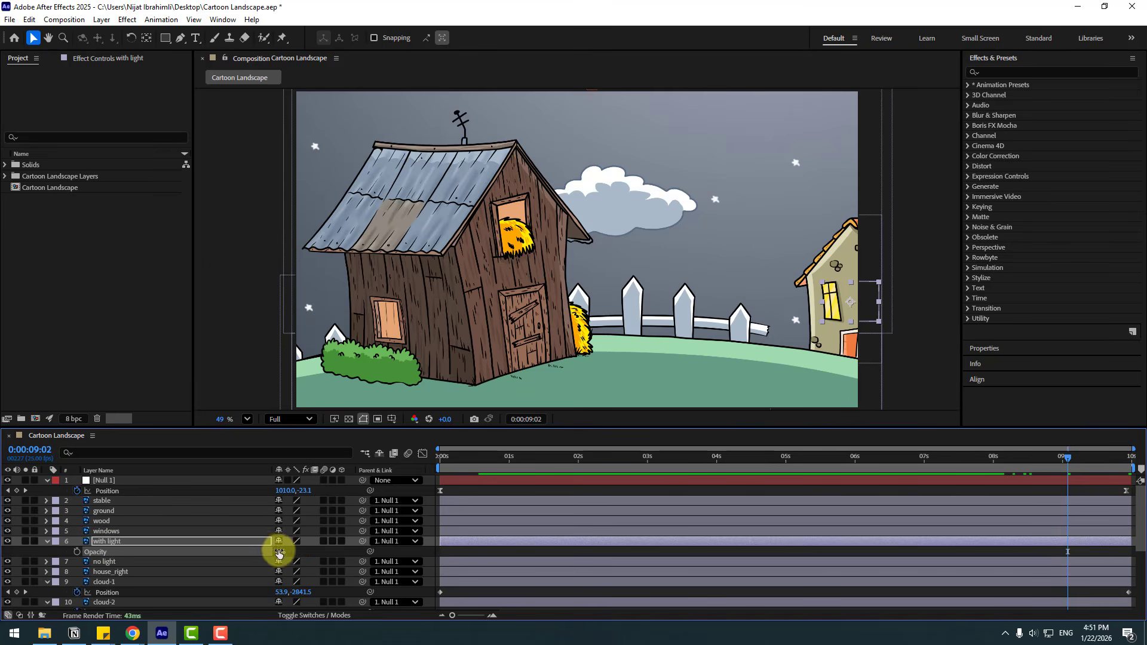
left_click_drag(808, 466, 956, 460)
left_click(77, 552)
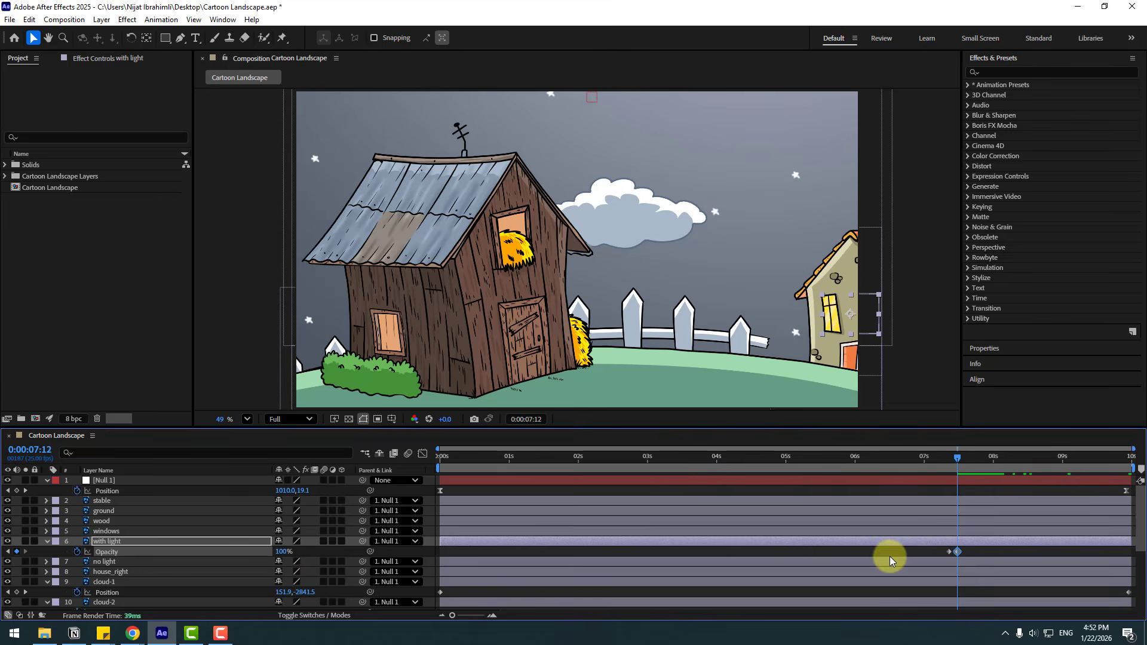
left_click_drag(442, 469, 912, 471)
key("space")
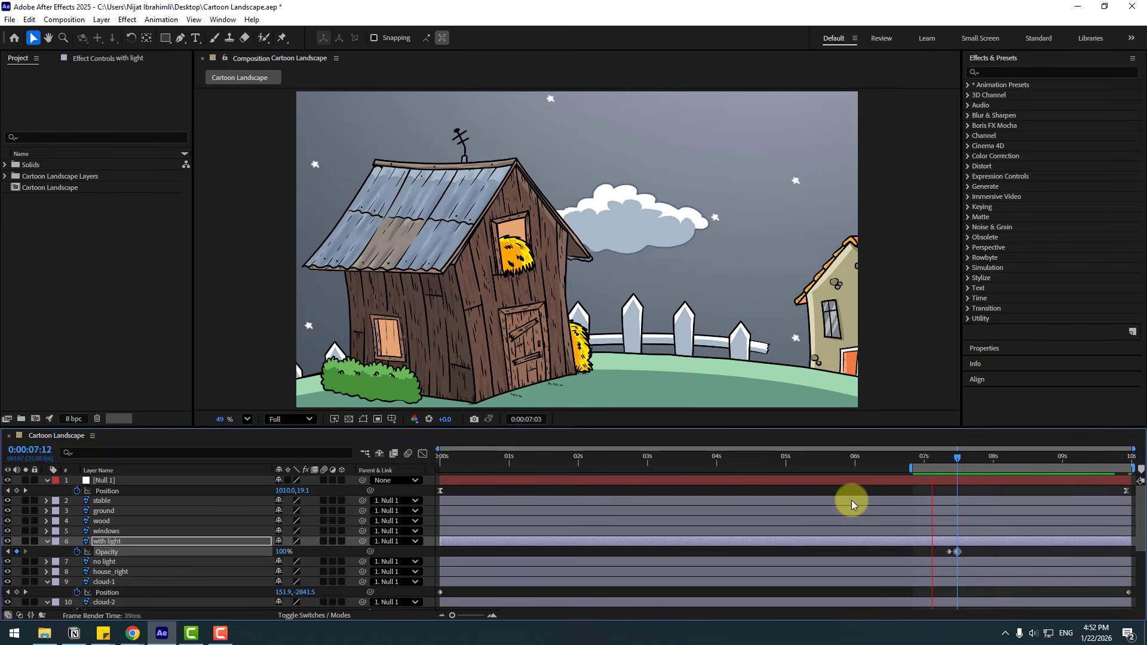
Apply the Glow effect to the with light layer with a threshold of 60.4% and a radius of 120.
left_click(999, 73)
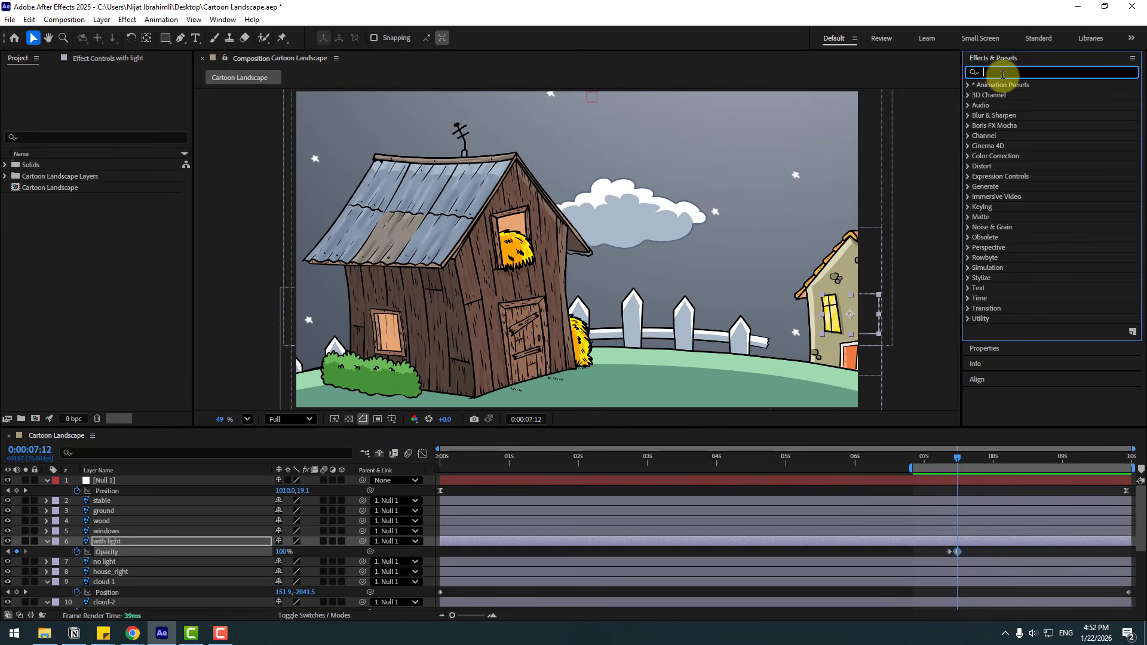
type("glow")
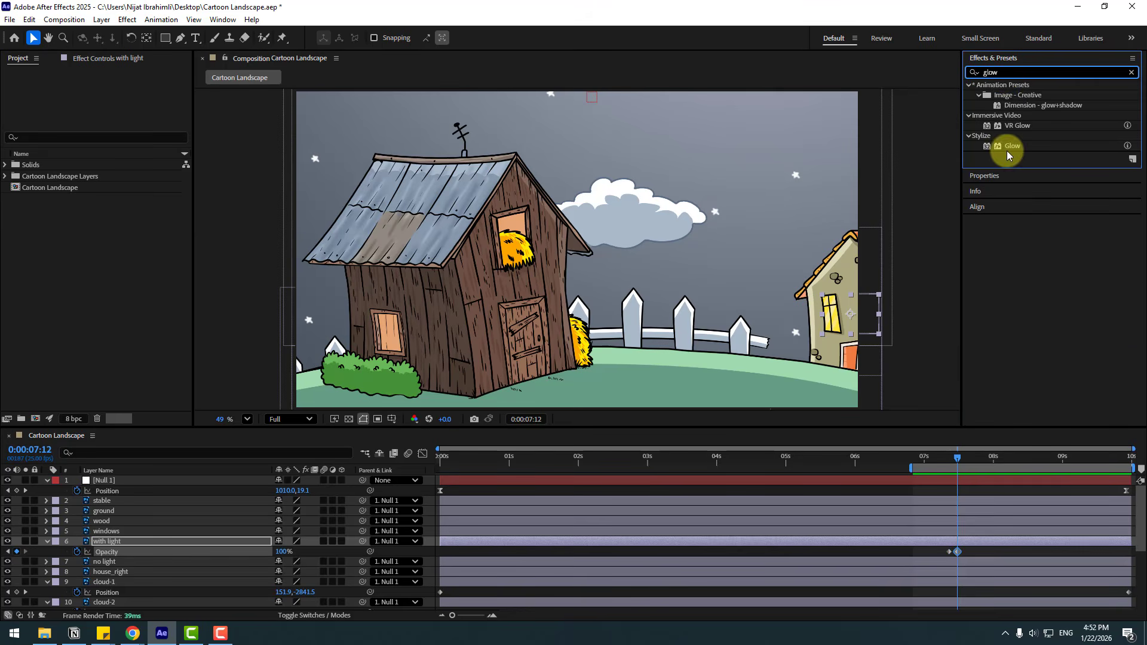
left_click_drag(1008, 154, 105, 545)
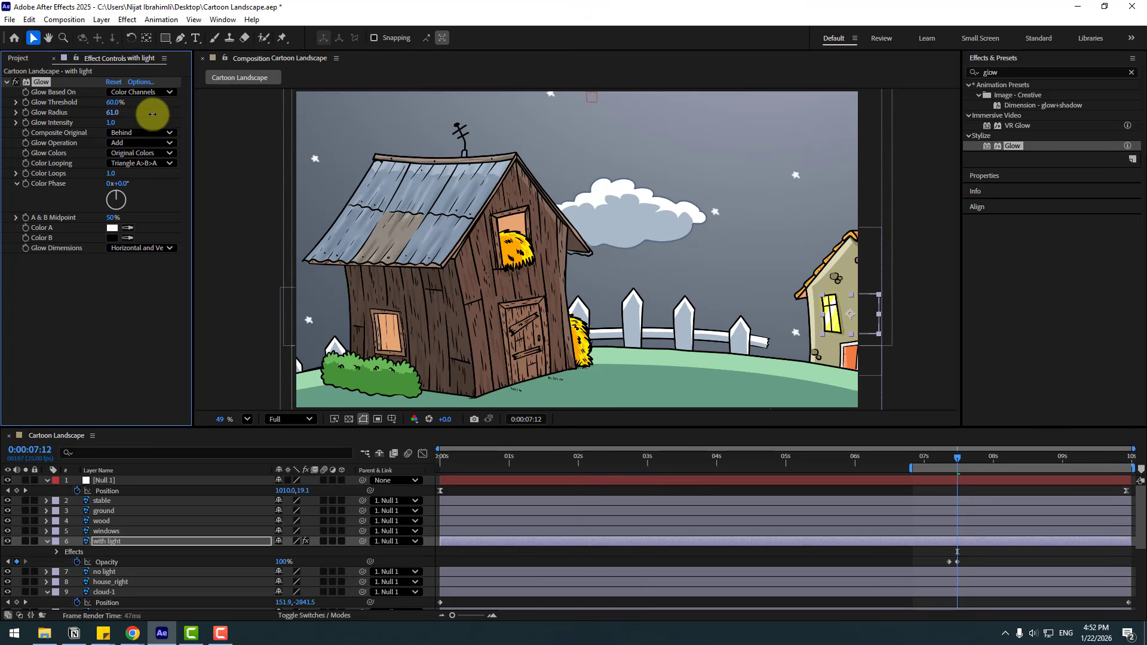
left_click_drag(116, 104, 131, 103)
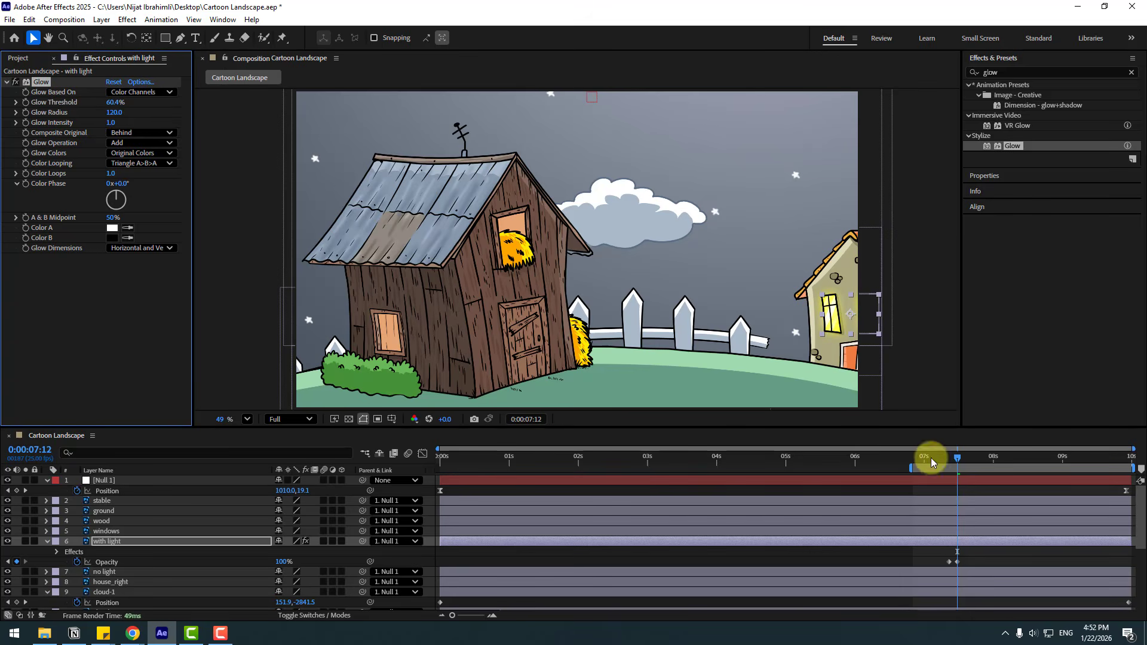
Return to 0 seconds and collapse the properties of the with light and cloud-1 layers.
left_click_drag(931, 458, 369, 487)
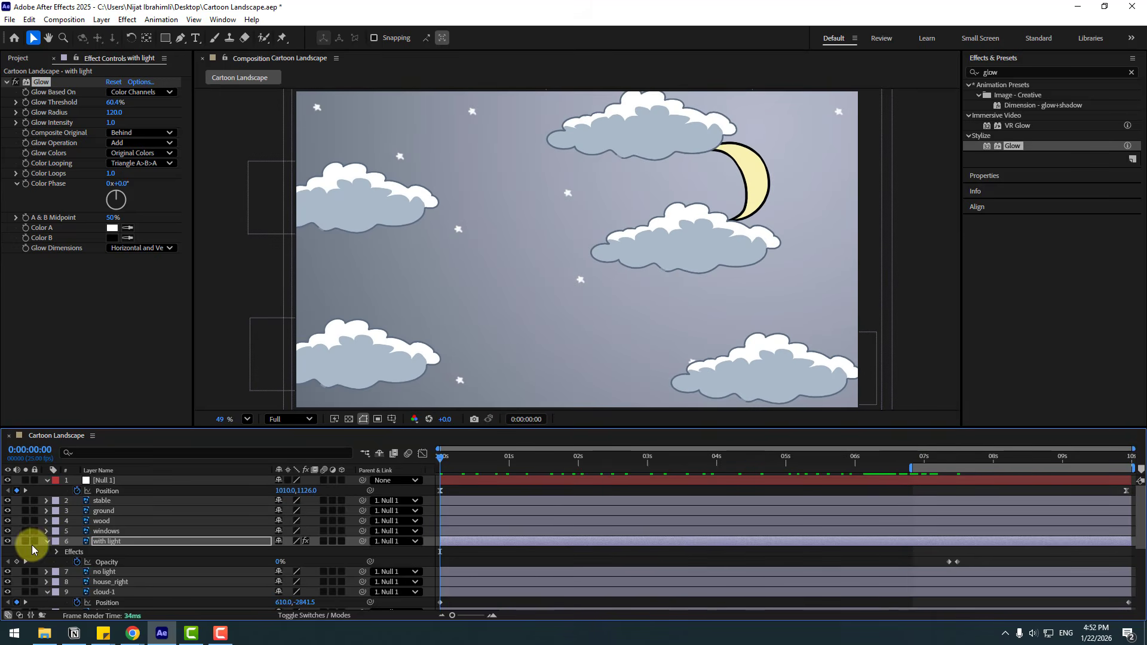
left_click(46, 542)
left_click(48, 572)
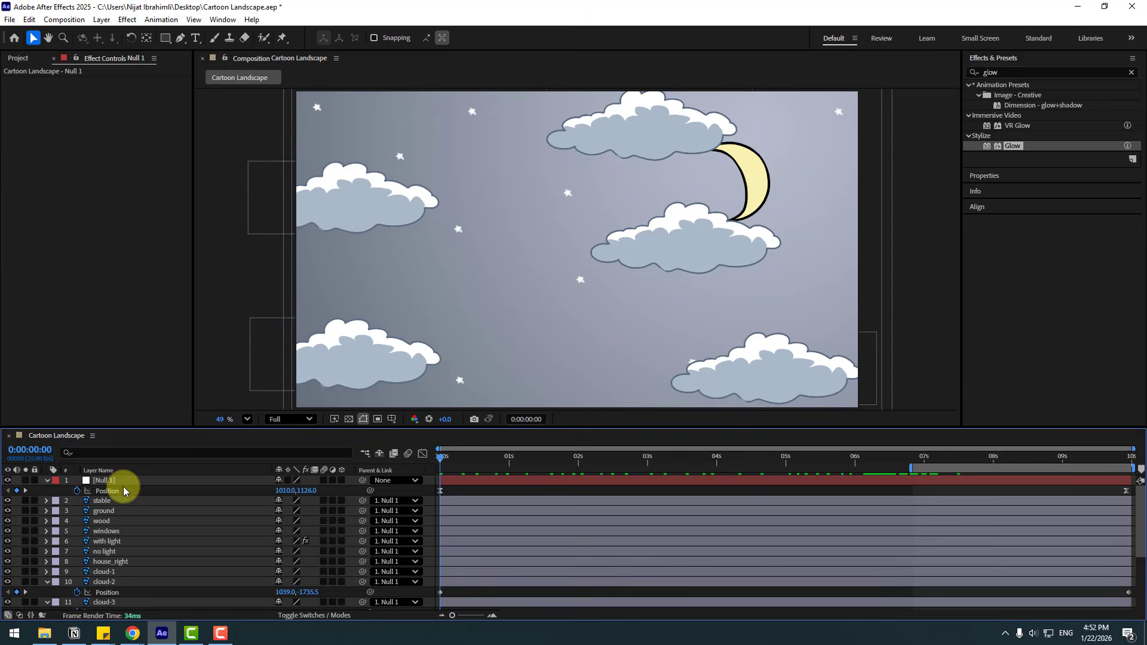
Create an adjustment layer above the Null 1 layer and rename it rain.
left_click(102, 481)
left_click(102, 20)
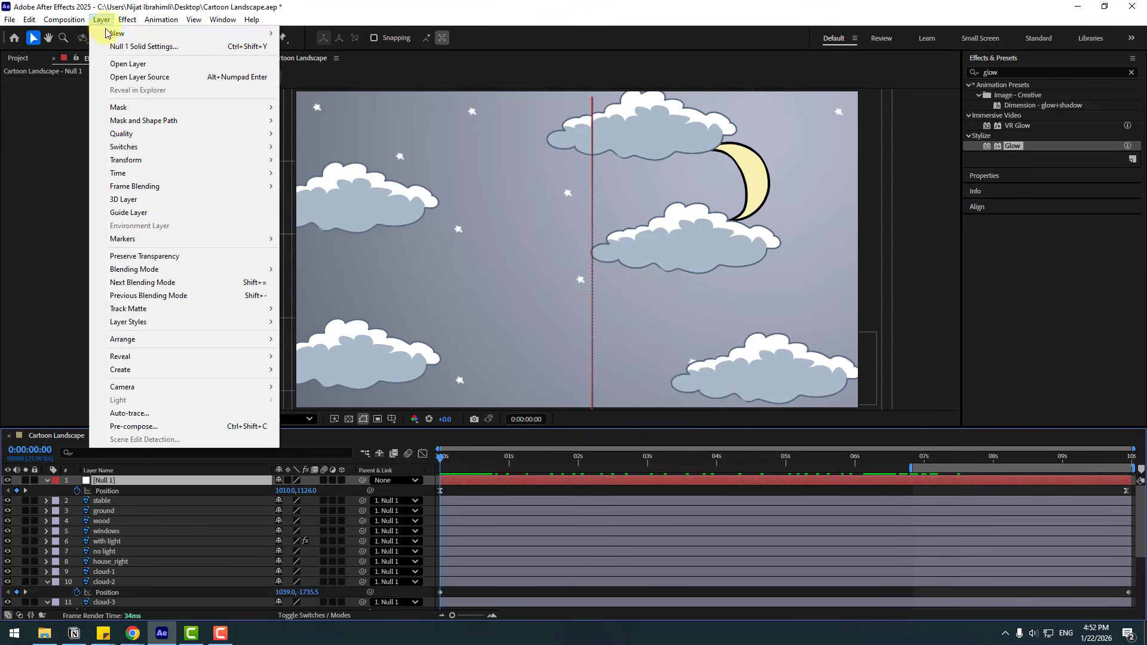
mouse_move(155, 33)
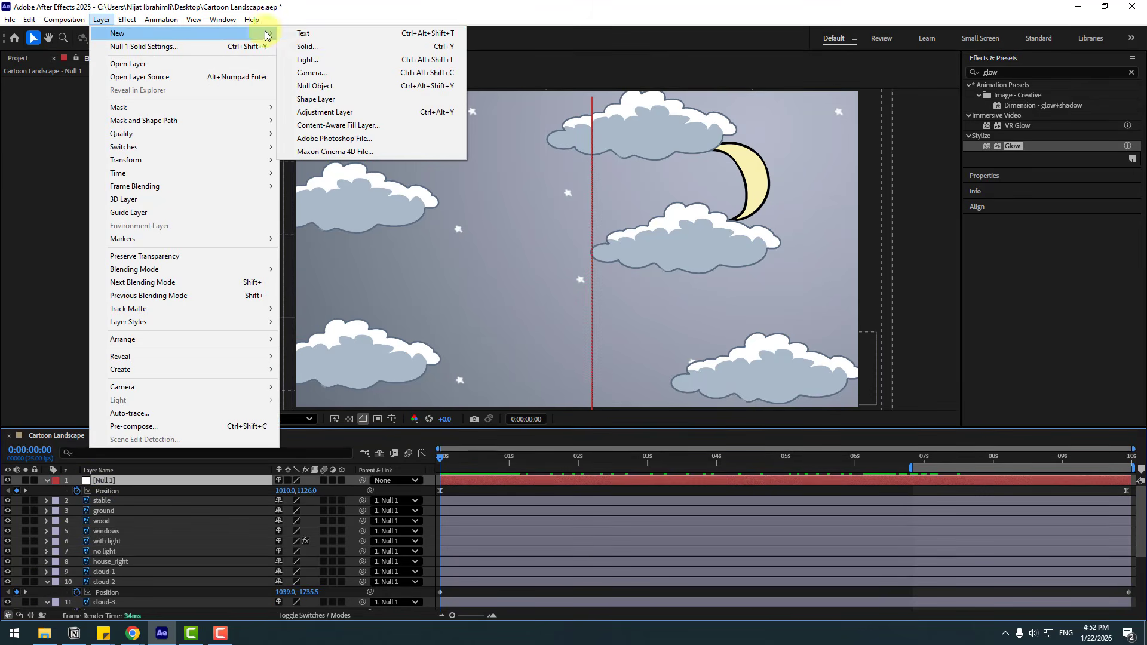
left_click(340, 114)
key("Return")
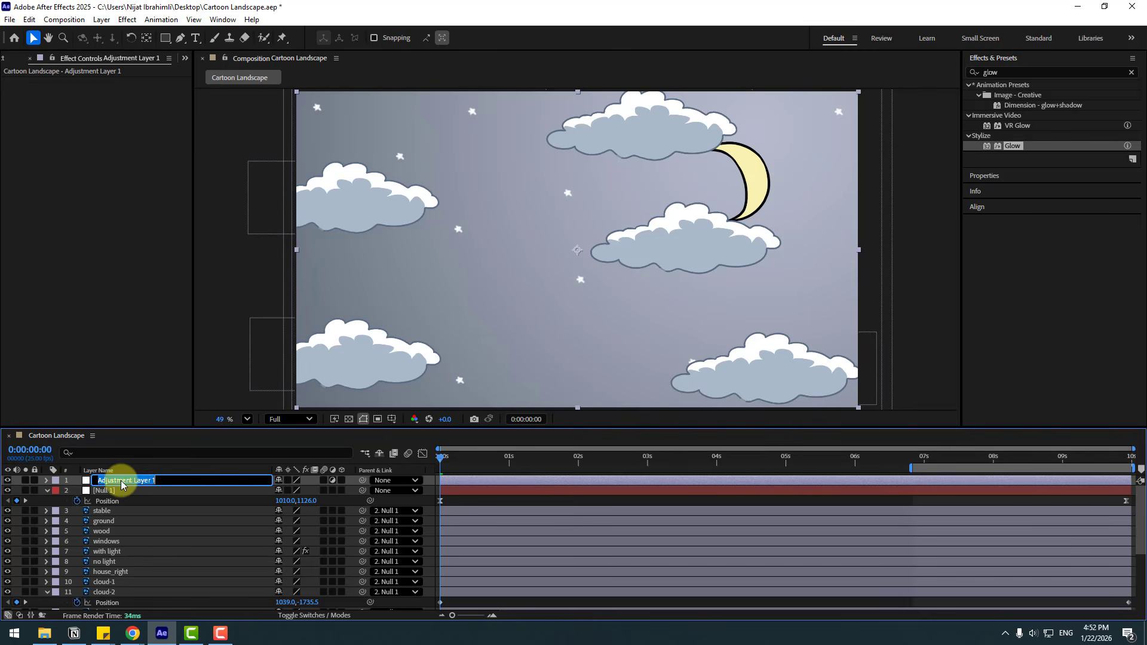
type("rain")
key("Return")
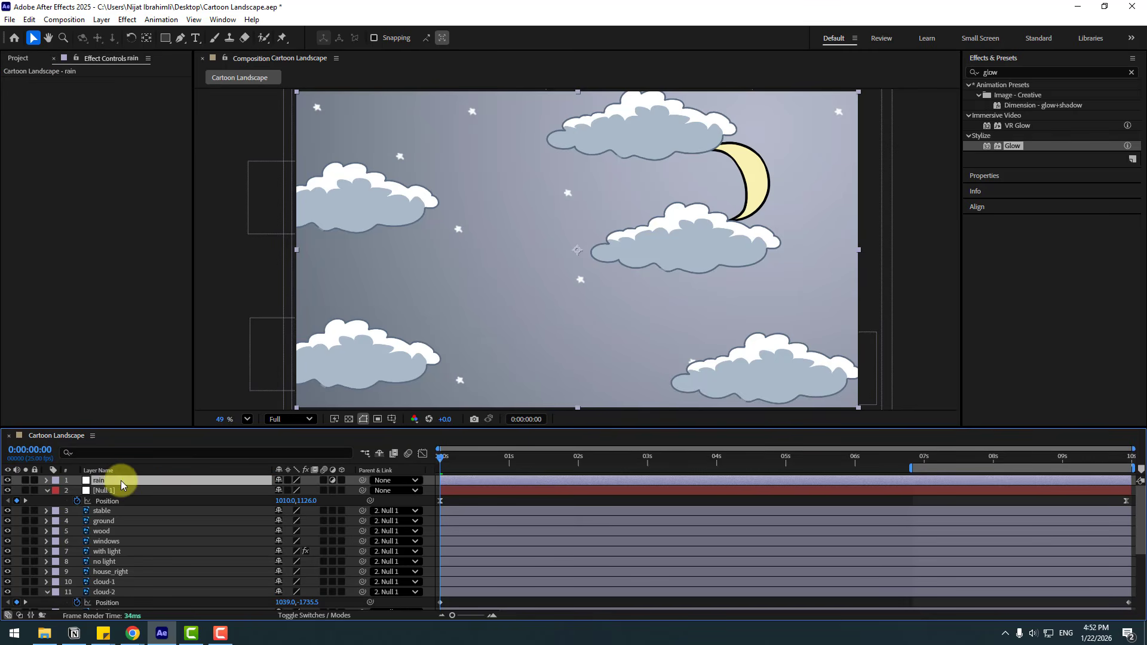
Apply the CC Rainfall effect to the rain layer with 15900 drops, size 4.72 and wind 2370.
left_click(1009, 72)
type("rain")
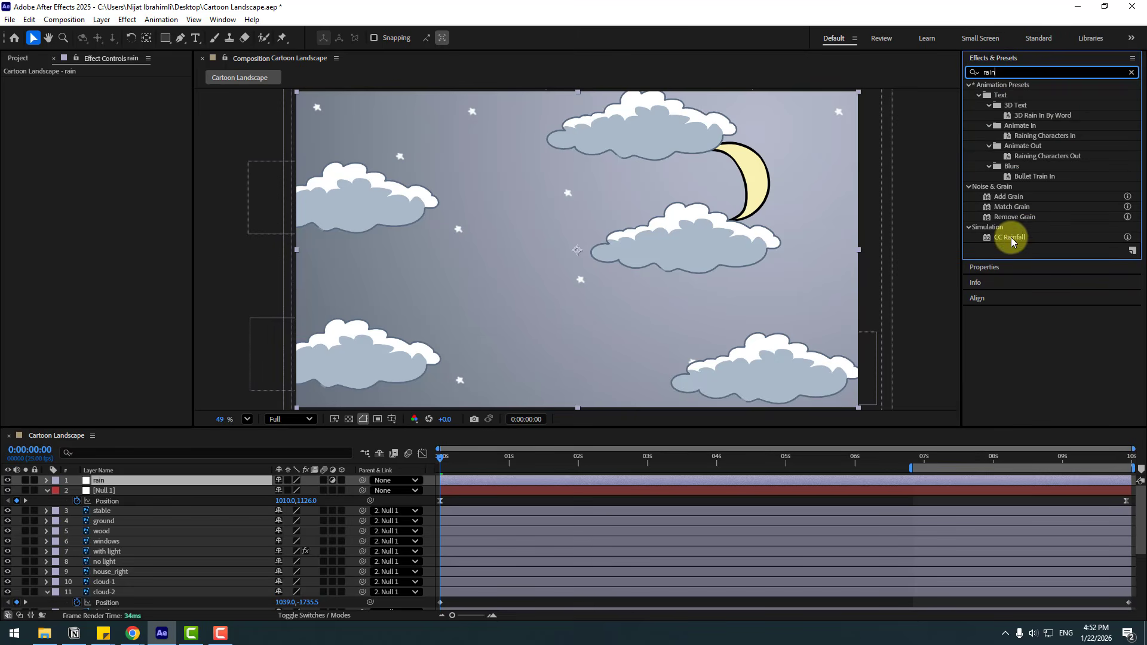
left_click_drag(1012, 241, 103, 486)
left_click_drag(472, 461, 748, 455)
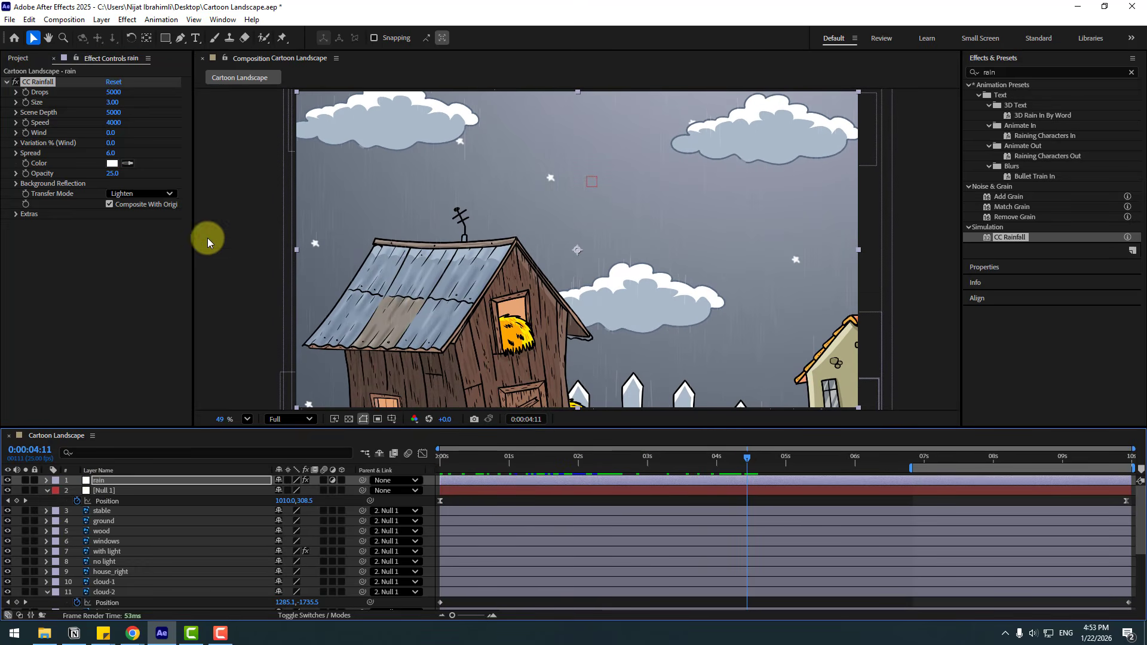
left_click_drag(113, 102, 212, 94)
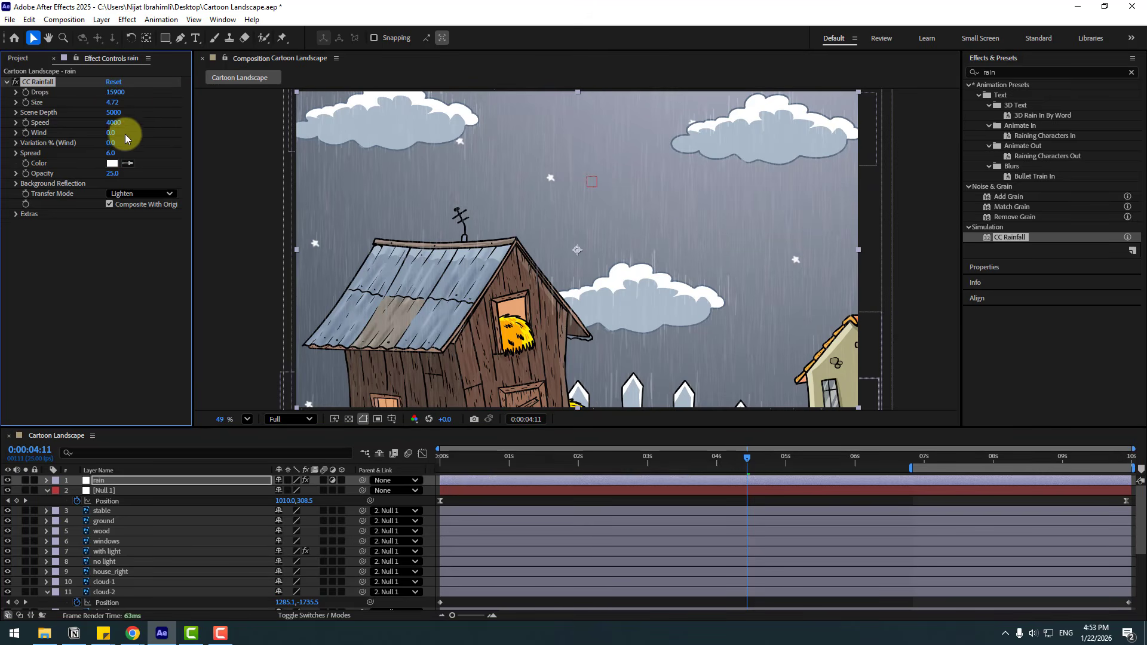
left_click_drag(111, 136, 244, 128)
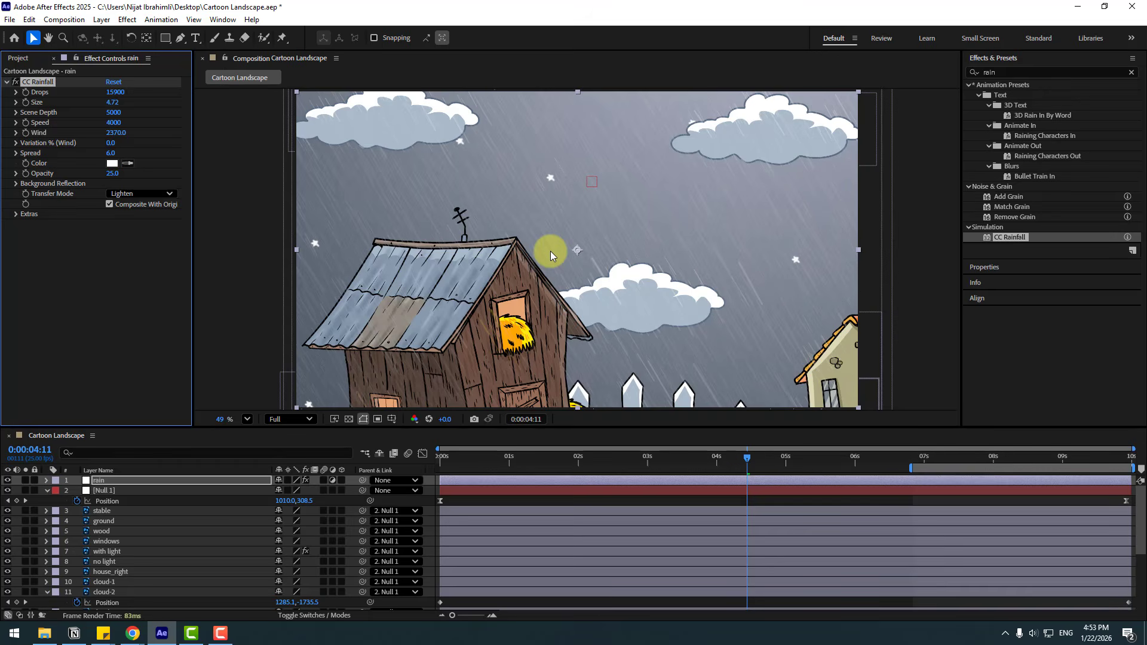
Preview the rainfall and check the scene at 0:00:09:19.
left_click(913, 466)
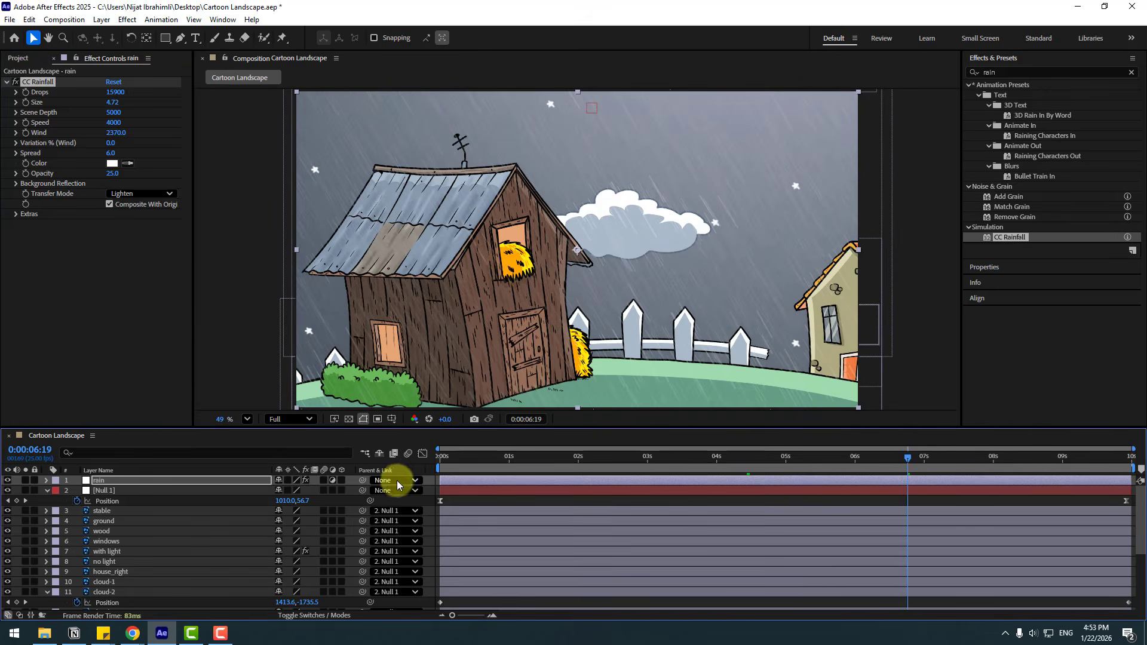
key("space")
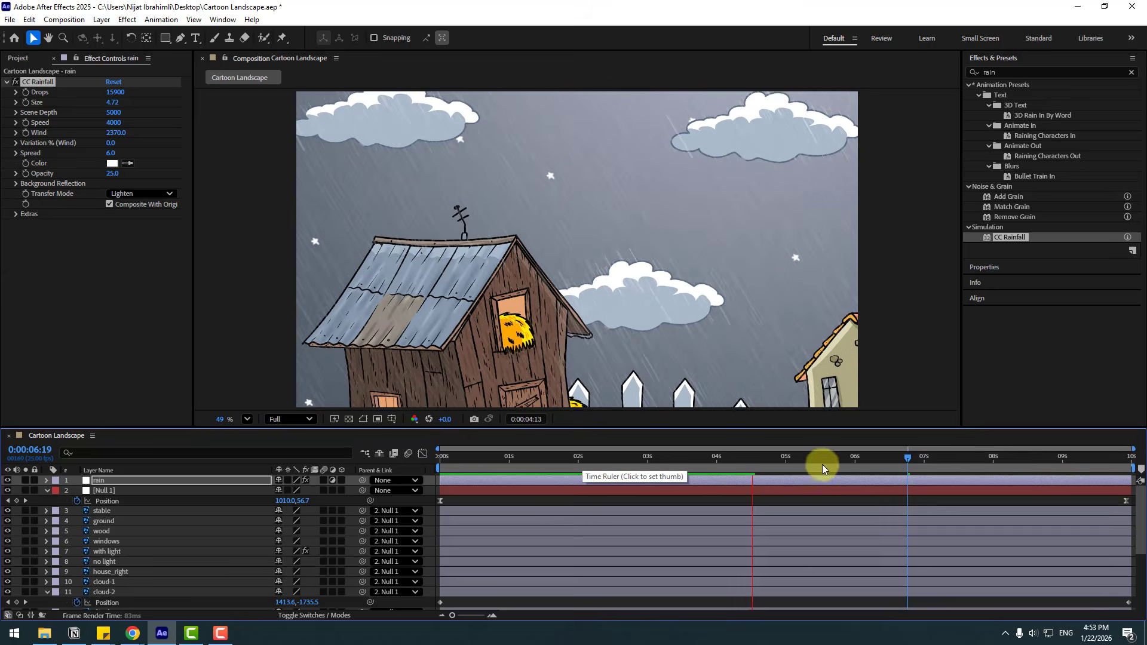
left_click_drag(837, 461, 1112, 460)
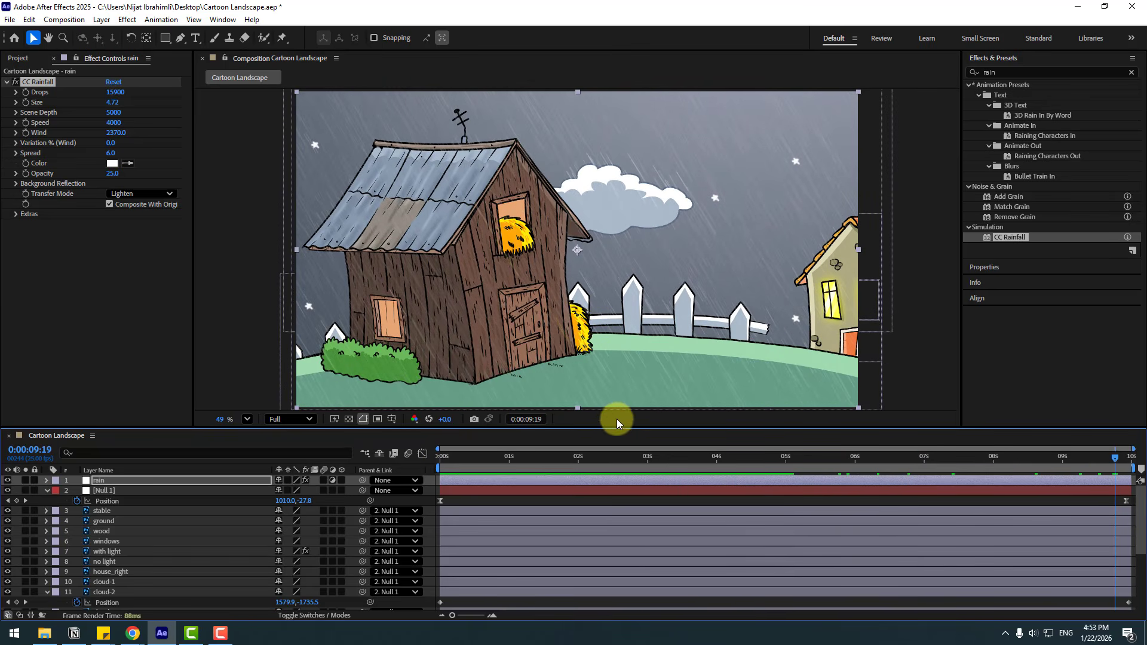
Keyframe the wood layer's position at 0:00:04:18 and set its vertical position to 2772.5 at 0:00:09:24.
scroll(206, 536, "down", 4)
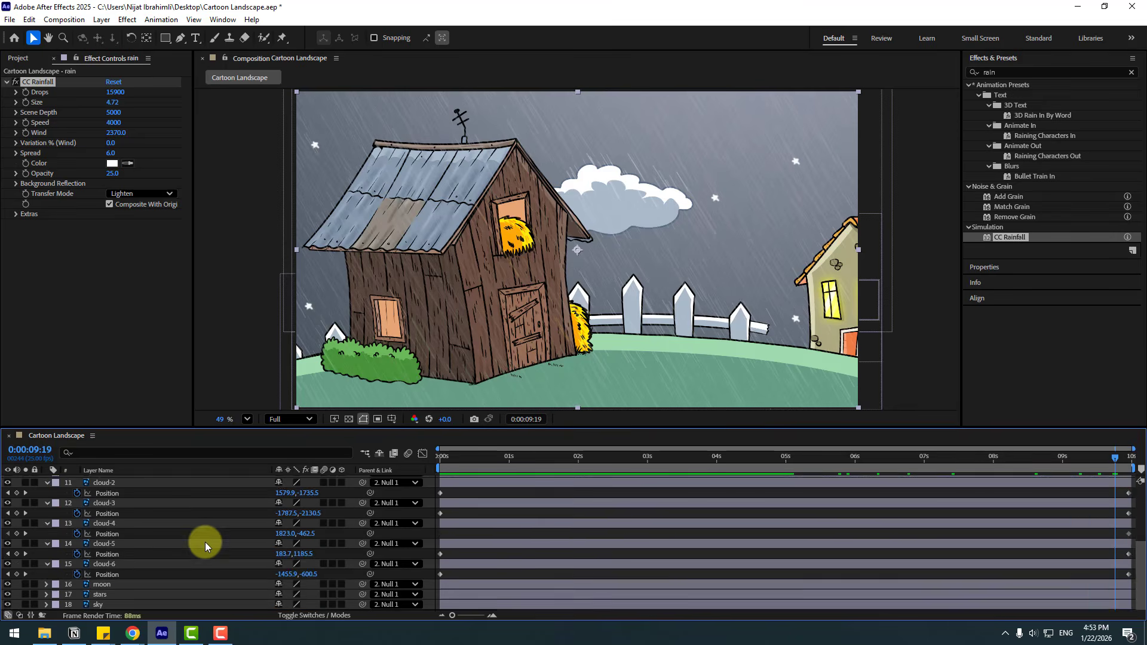
scroll(205, 542, "up", 4)
left_click(106, 532)
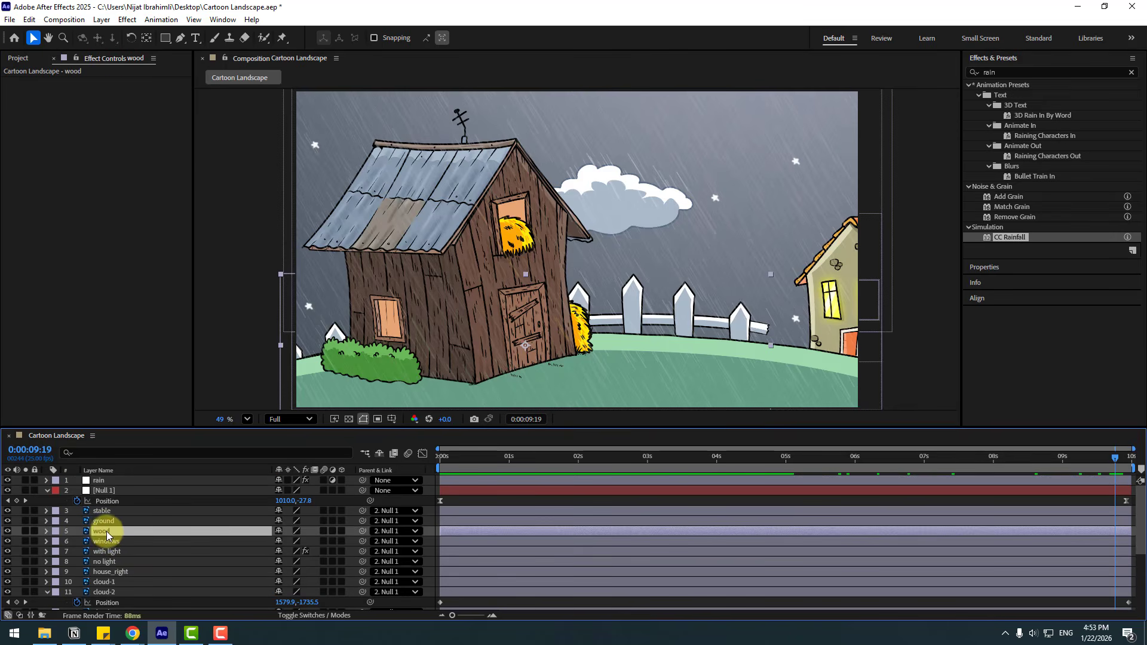
key("p")
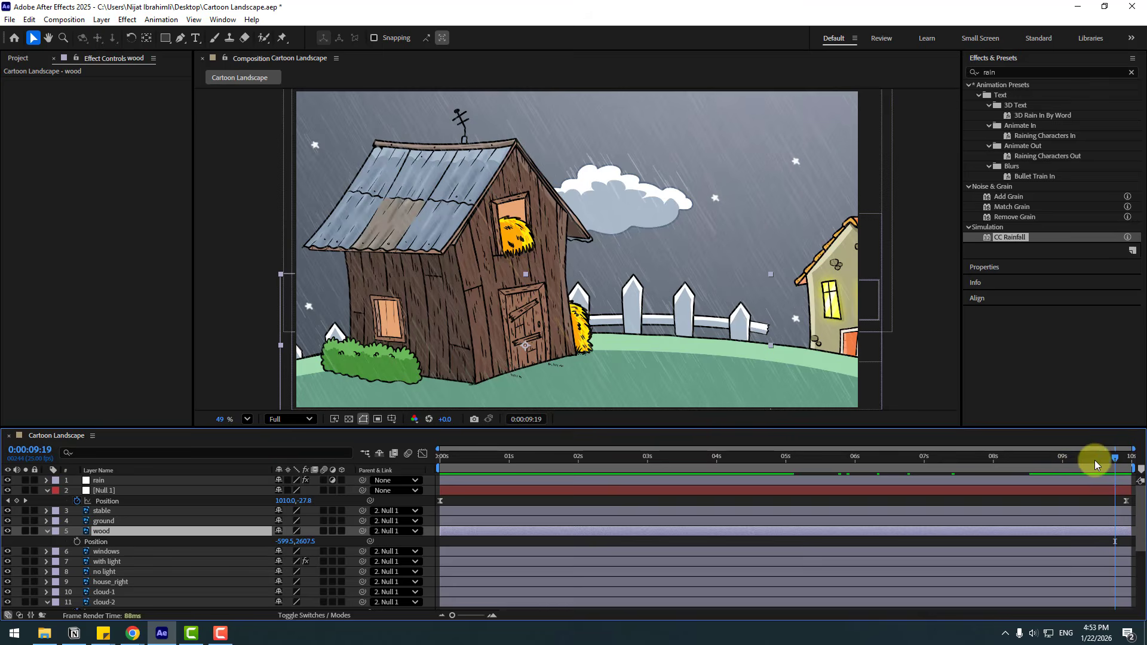
left_click_drag(1095, 460, 761, 462)
left_click(76, 543)
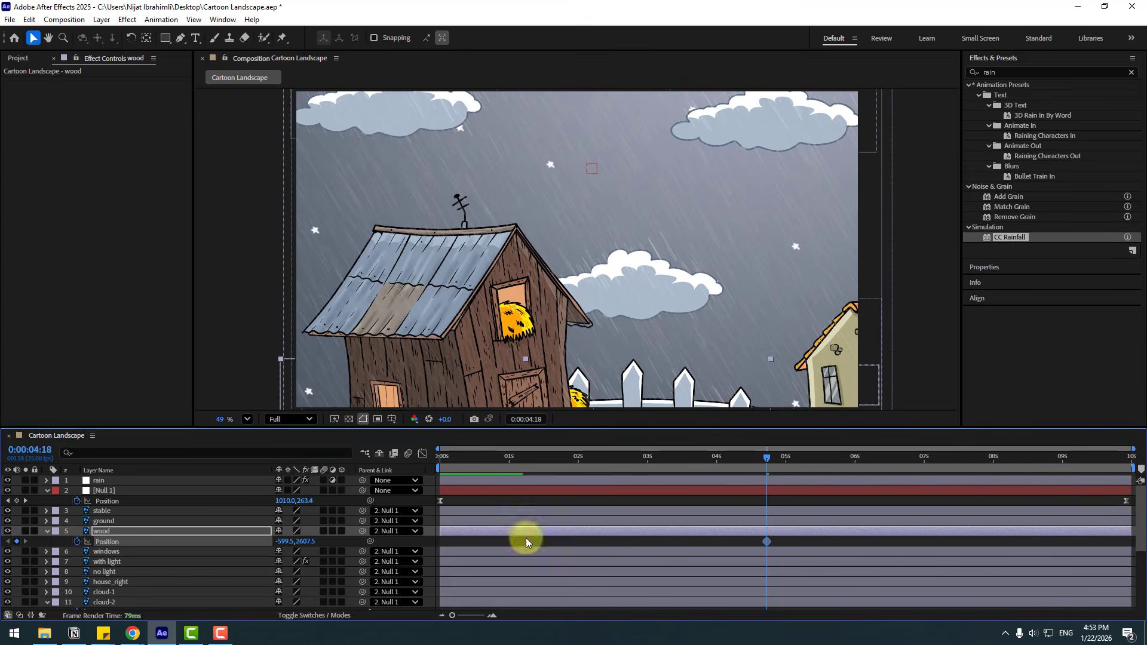
left_click_drag(1097, 456, 1129, 456)
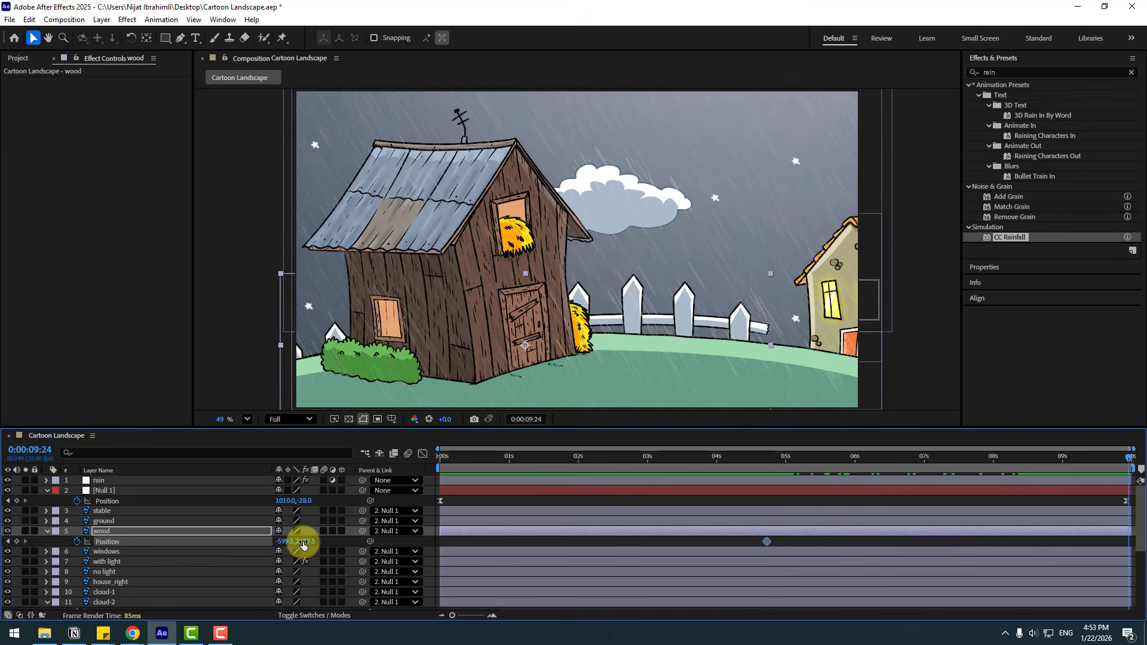
left_click_drag(304, 541, 408, 538)
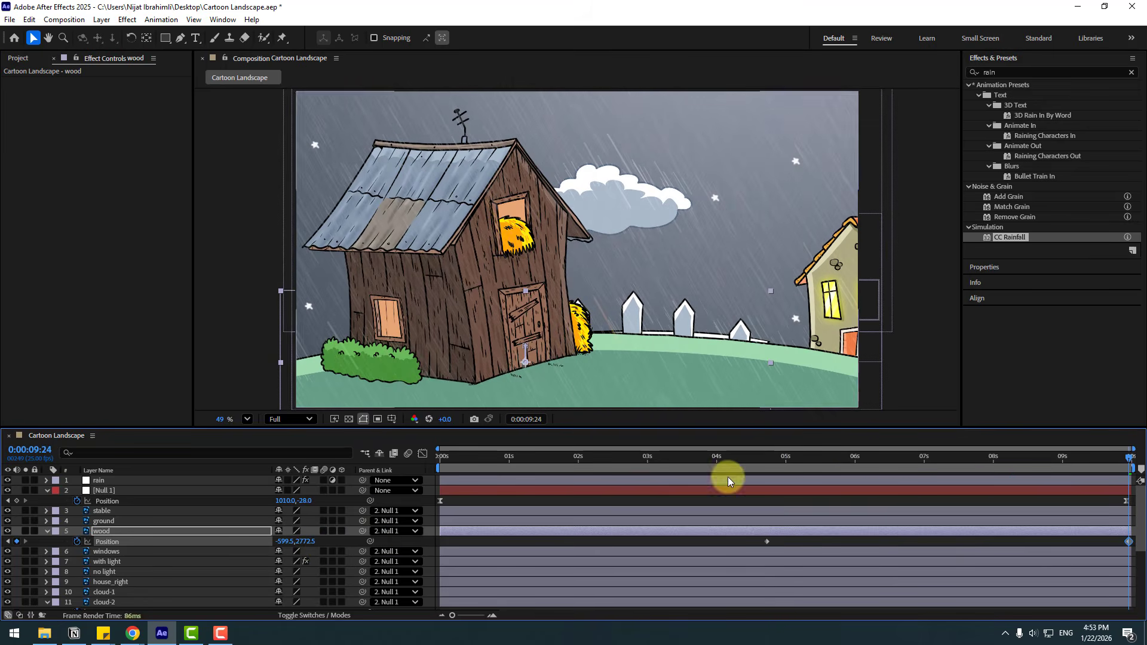
Keyframe the ground layer's position at 0:00:04:18 and set its vertical position to 2820 at 0:00:09:24.
mouse_move(771, 461)
left_mouse_down()
mouse_move(1062, 453)
mouse_move(808, 460)
mouse_move(1117, 464)
mouse_move(767, 472)
left_mouse_up()
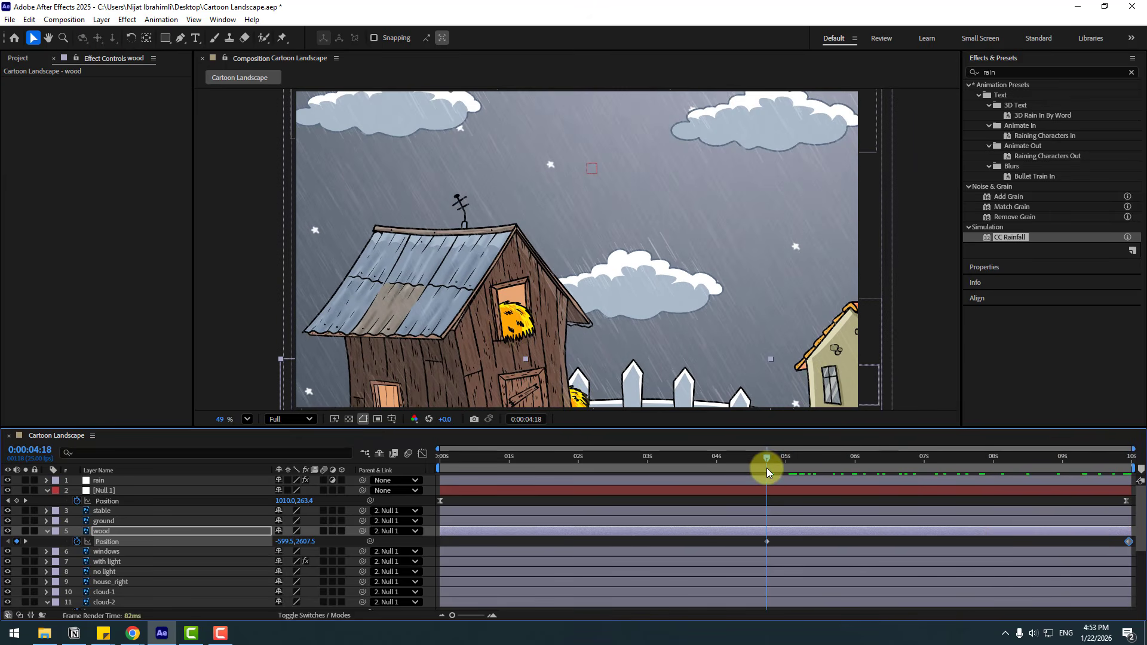
left_click(103, 522)
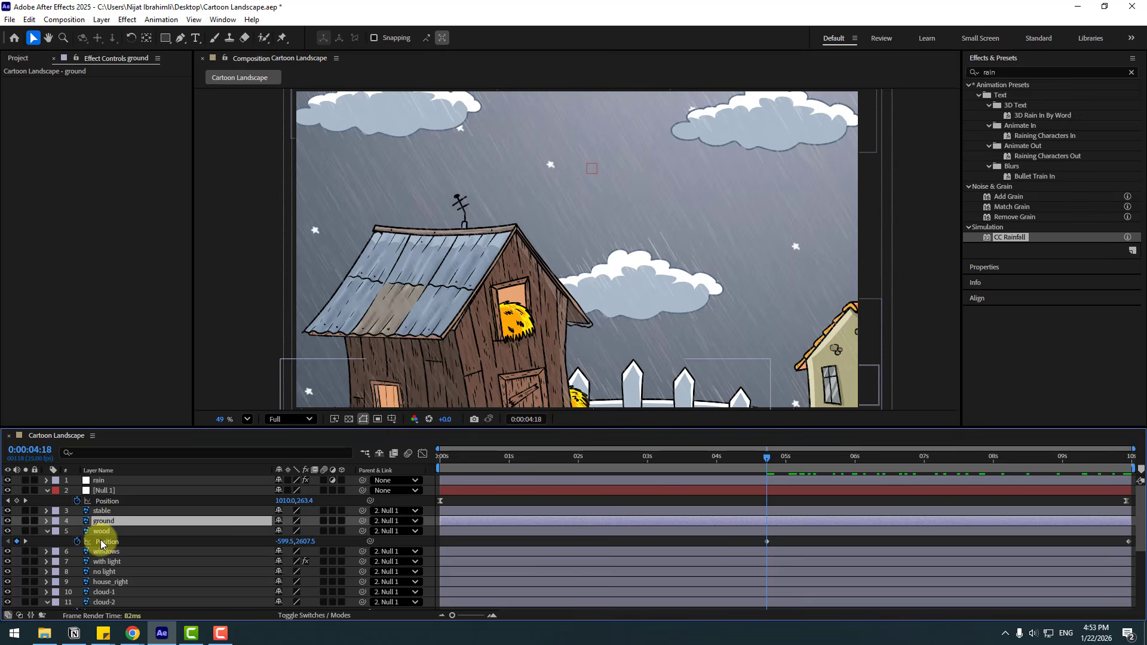
key("p")
left_click(77, 532)
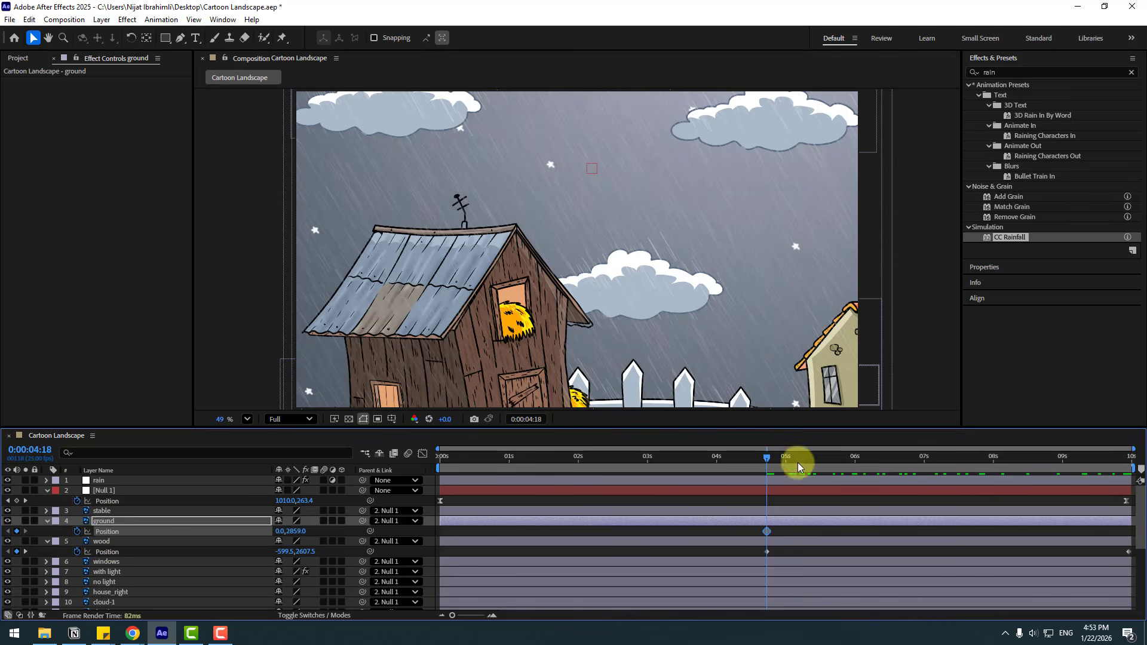
left_click_drag(798, 467, 1129, 460)
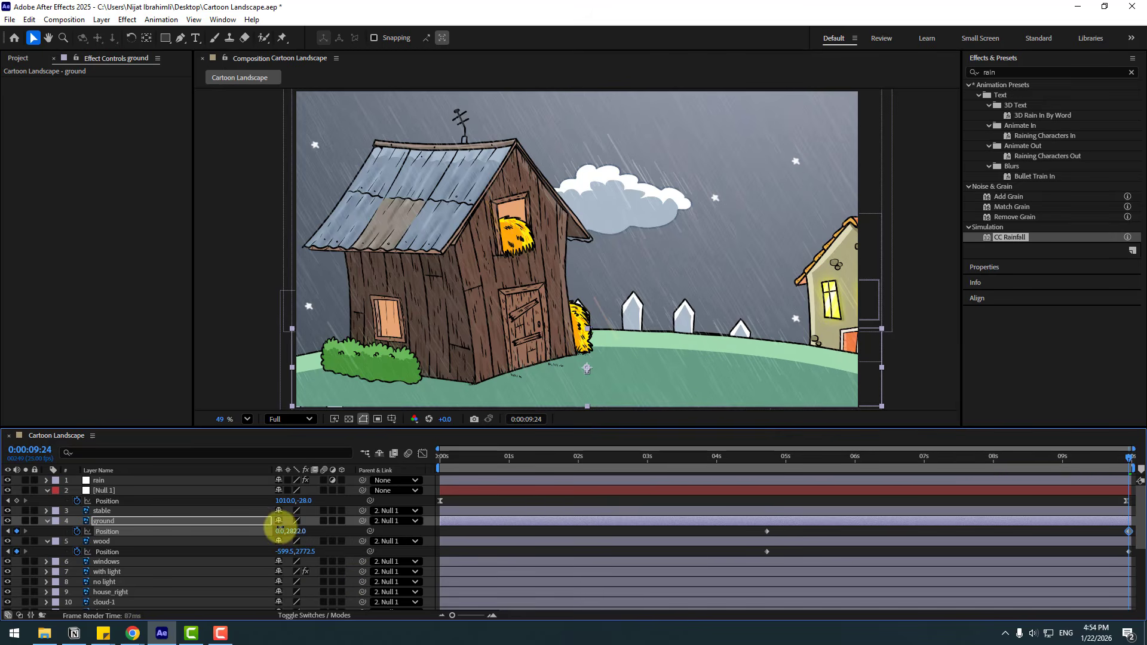
left_click_drag(280, 529, 278, 529)
Preview the ground and wood movement from 0:00:04:13, then check the final frame.
left_click_drag(1106, 463, 753, 468)
key("space")
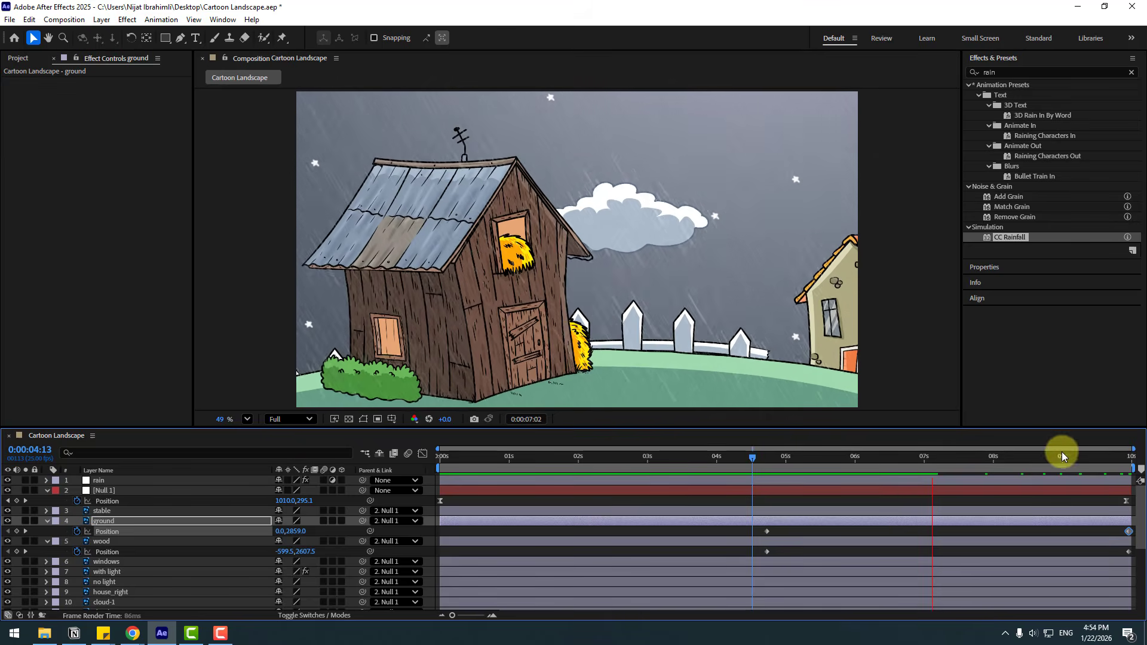
left_click(1031, 460)
key("End")
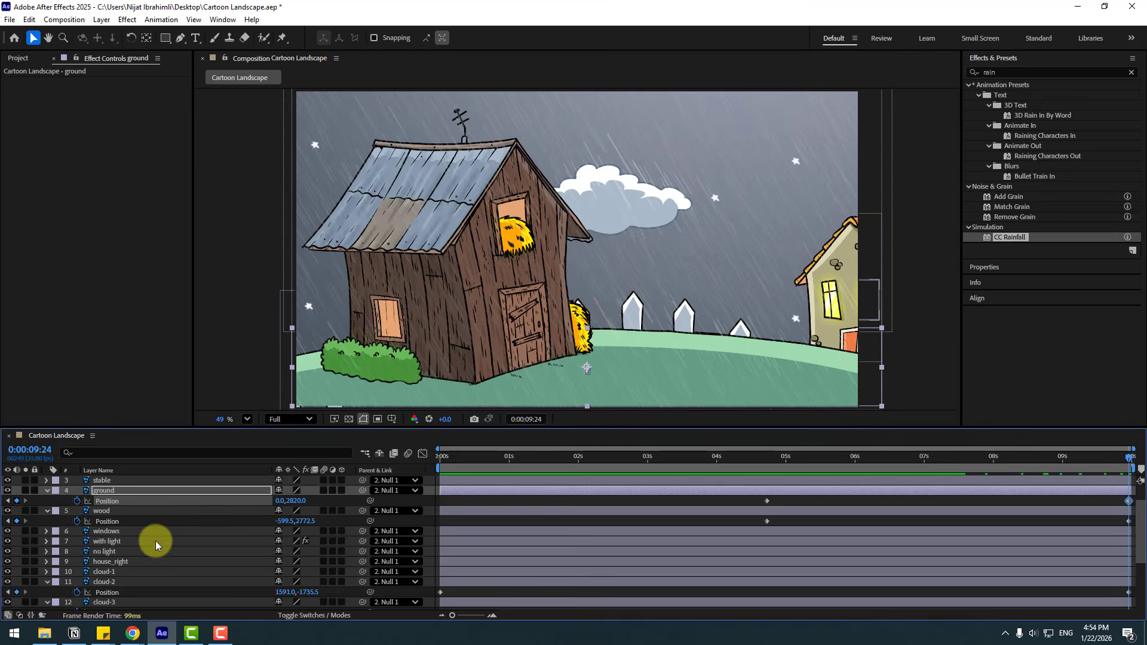
Keyframe the house_right layer's position at 0:00:03:00 and move the house lower at 0:00:09:24.
left_click(123, 561)
key("p")
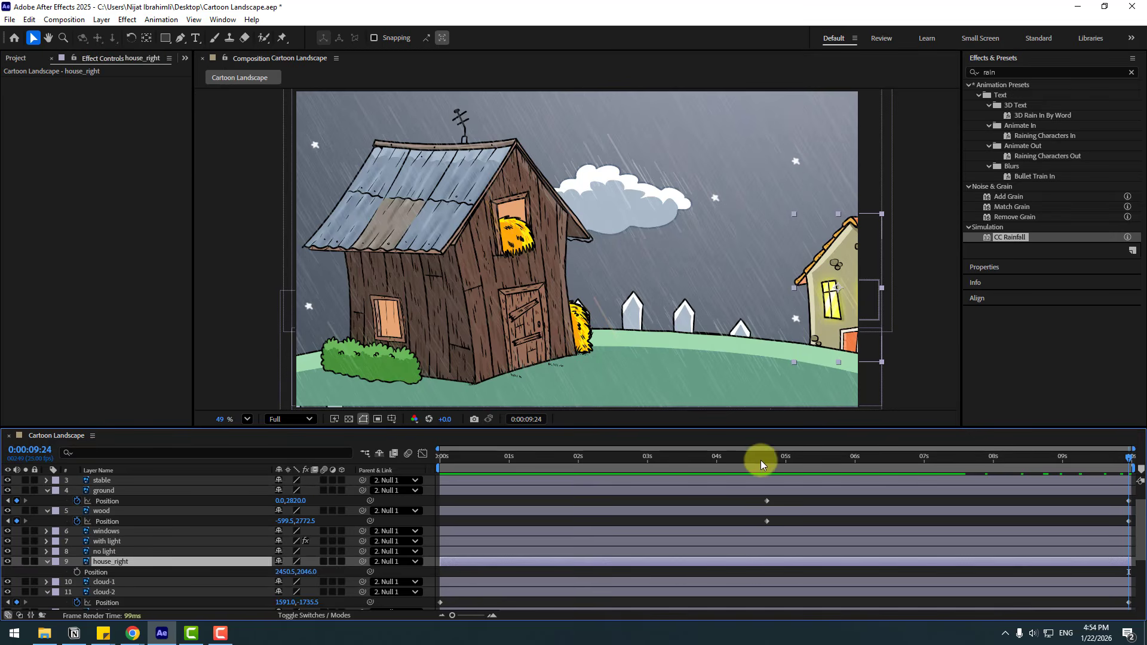
left_click(764, 457)
left_click_drag(764, 456, 647, 461)
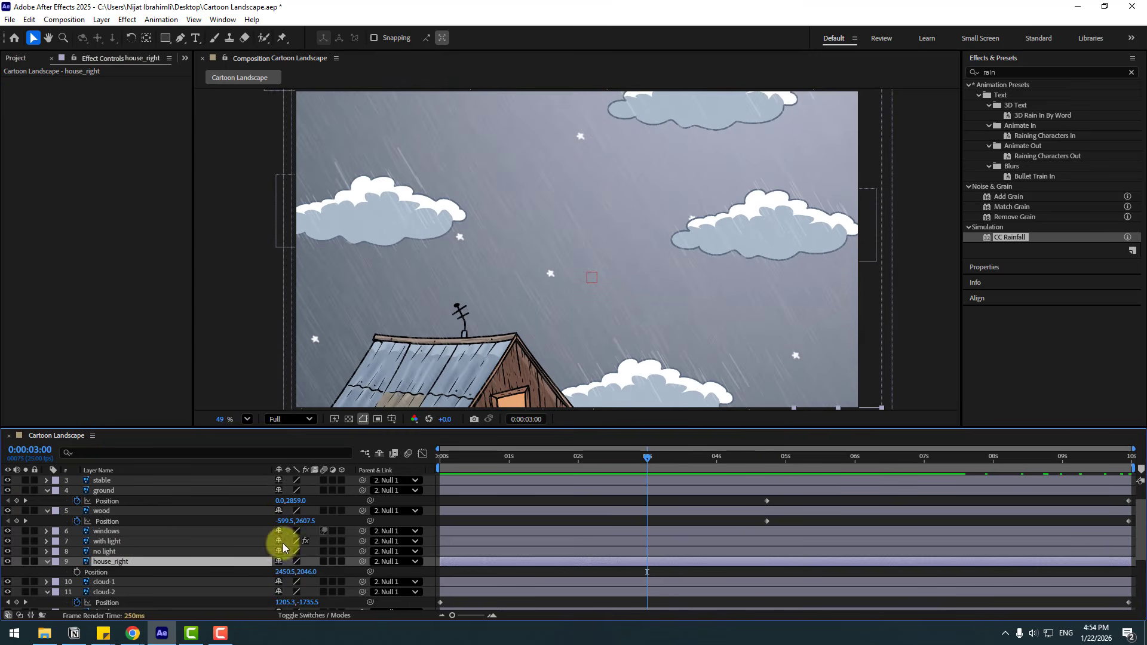
left_click(77, 572)
left_click_drag(788, 454, 1137, 469)
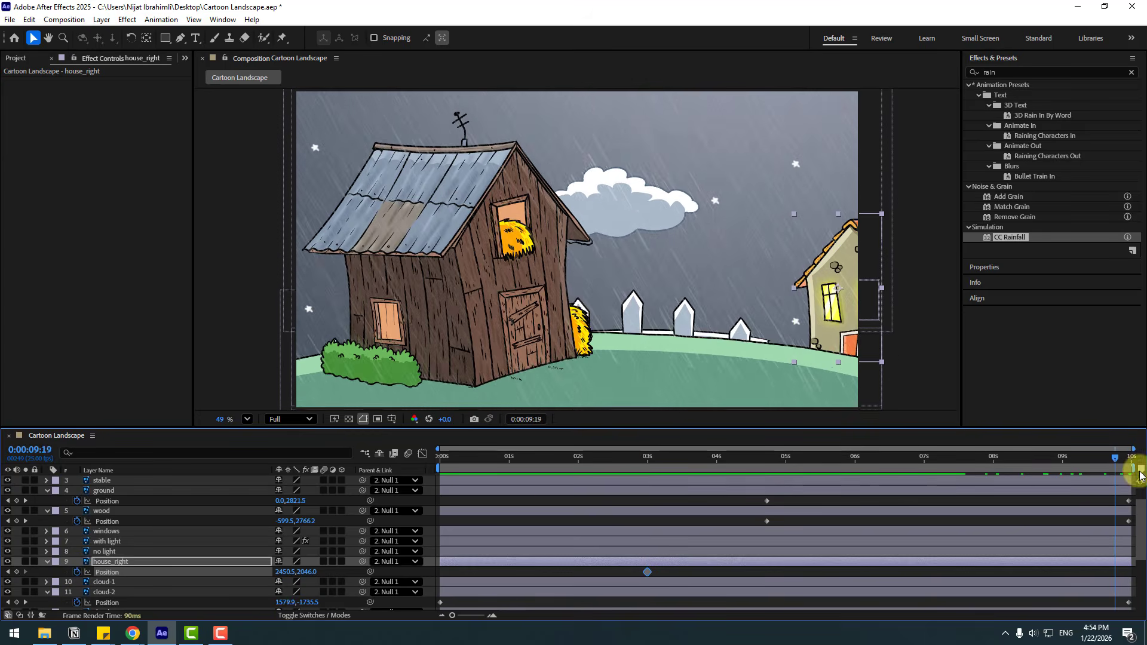
left_click_drag(305, 571, 432, 574)
At 0:00:02:05, parent the windows, with light and no light layers to the house_right layer.
left_click_drag(763, 459, 592, 459)
left_click(115, 553)
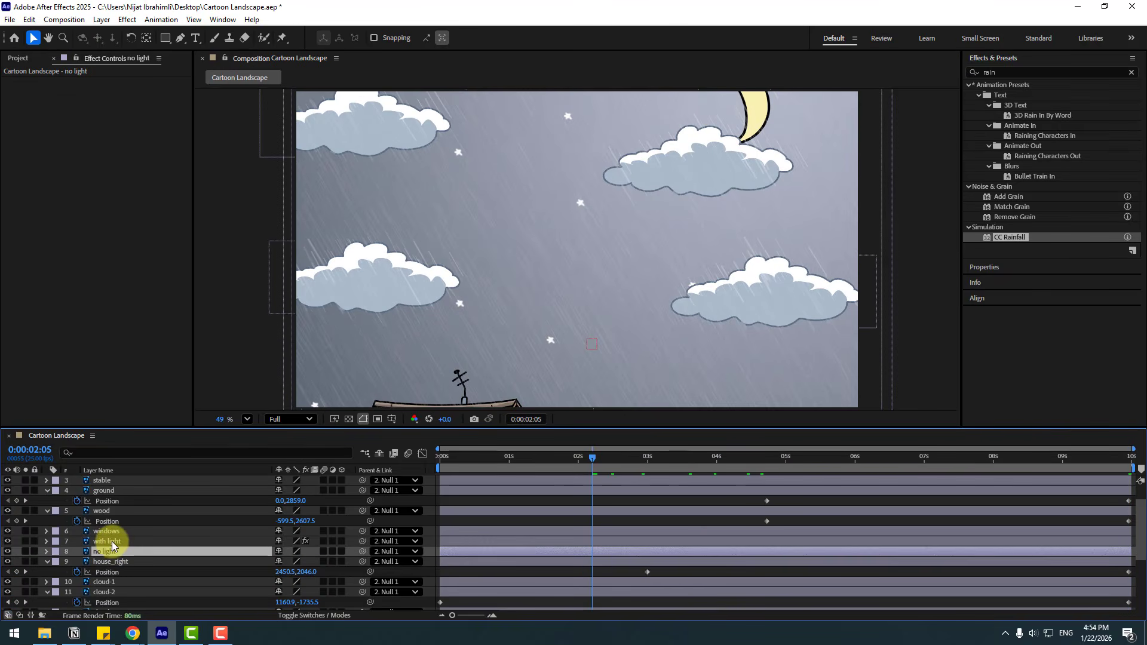
left_click(111, 541, "ctrl")
left_click(111, 531, "ctrl")
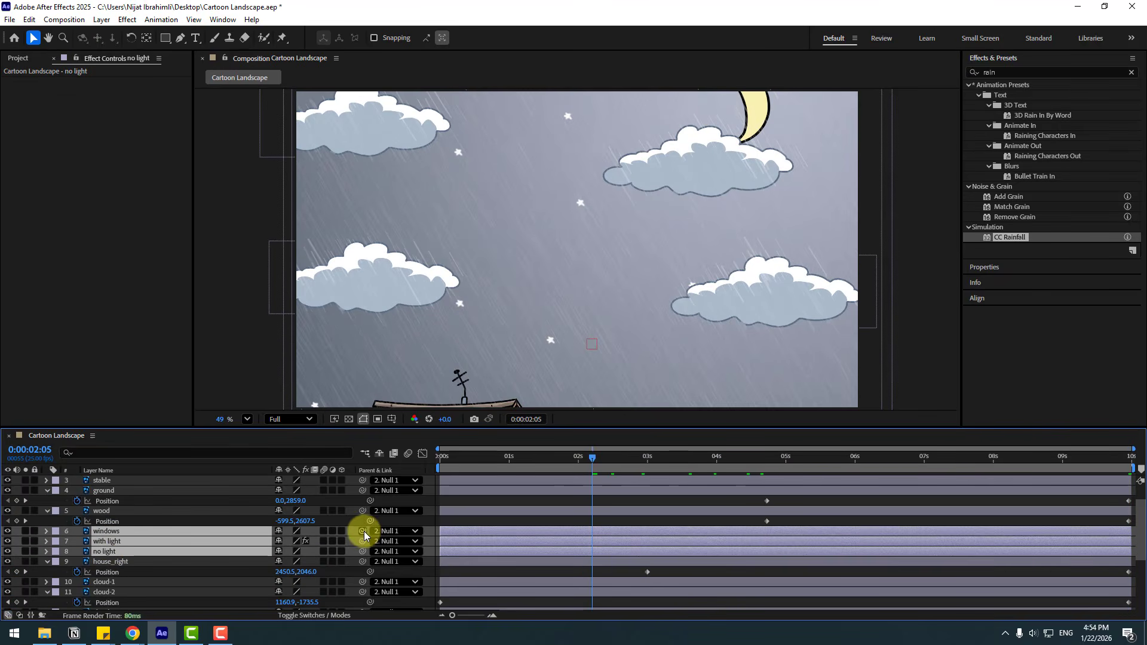
left_click_drag(365, 535, 99, 566)
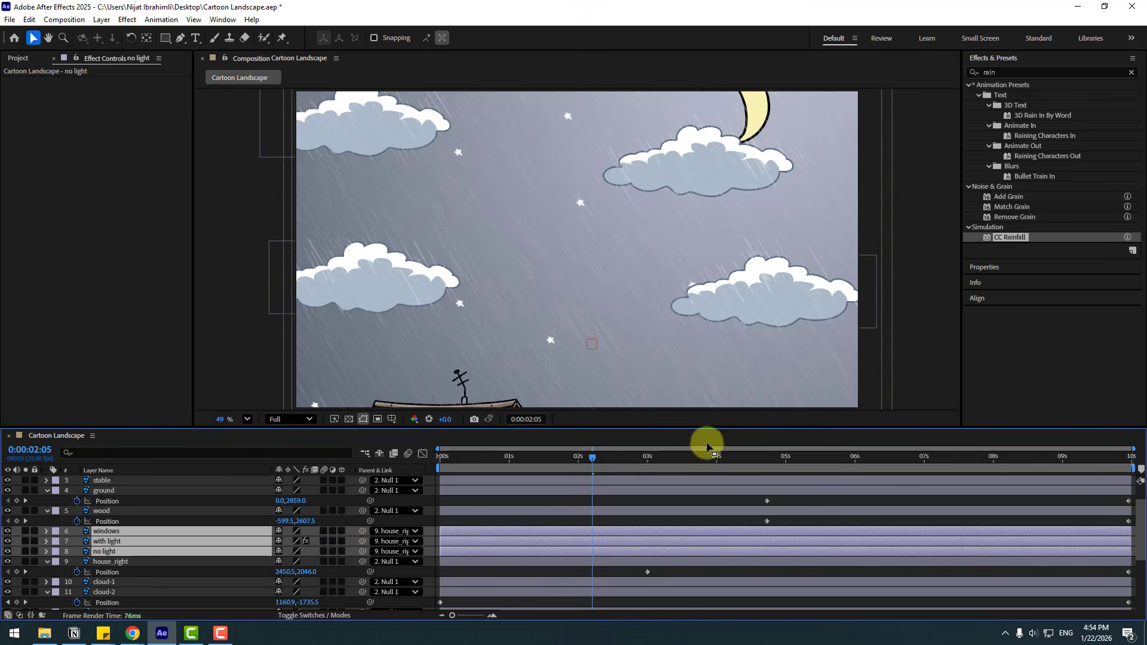
Start the work area at about 4.4 seconds and preview the house and window movement.
left_click_drag(707, 447, 872, 466)
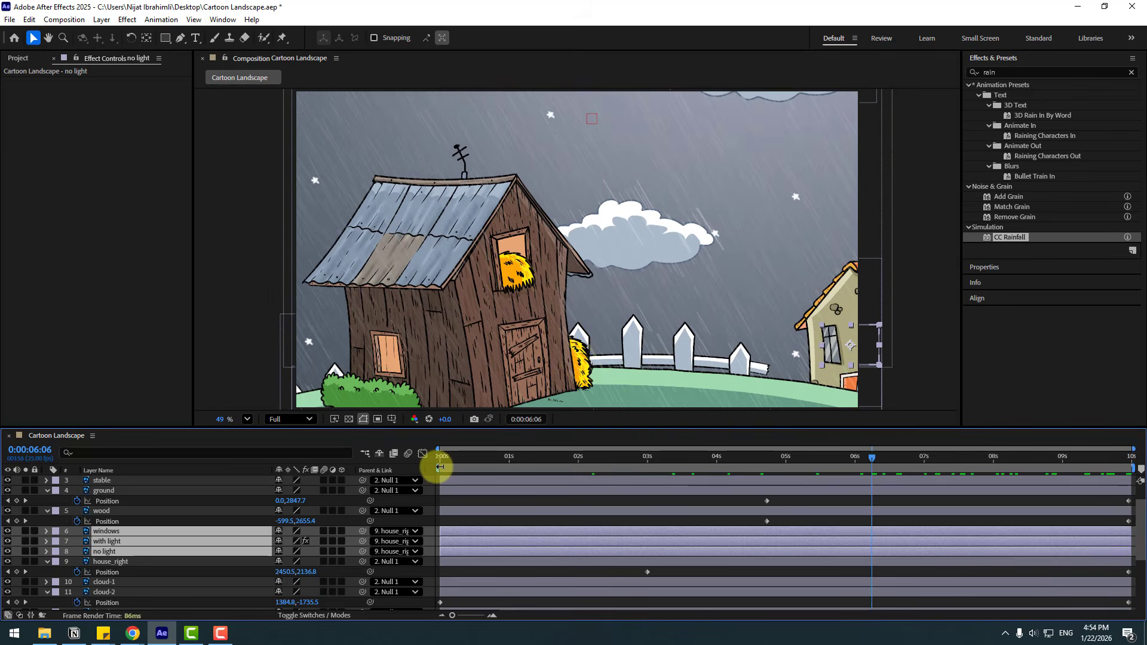
left_click_drag(439, 466, 747, 490)
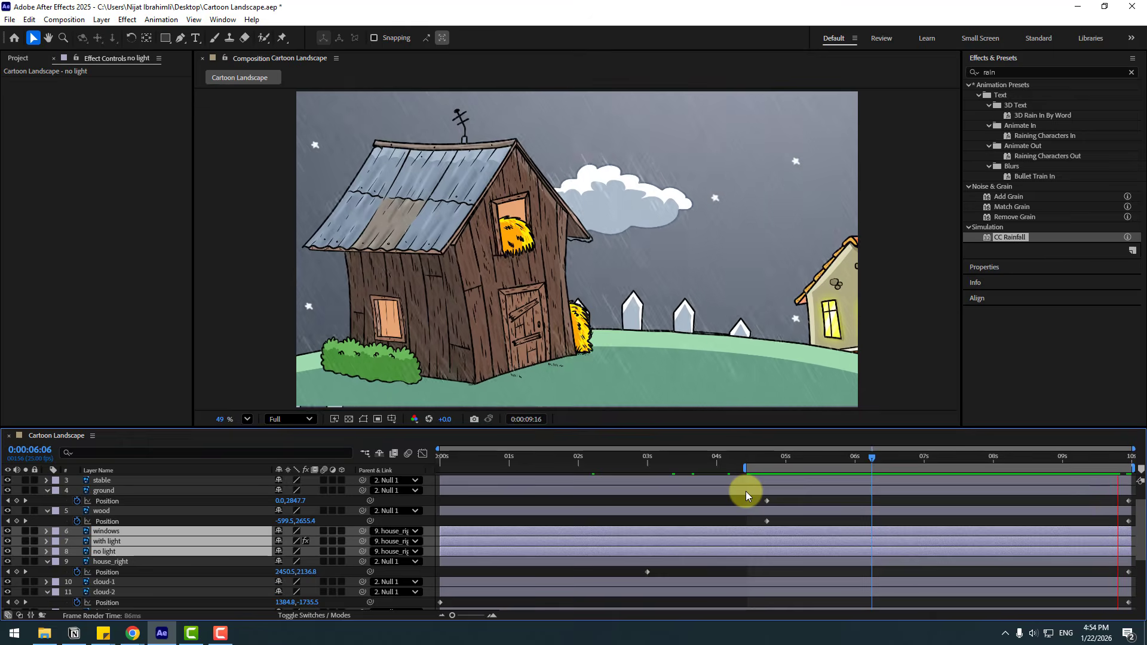
key("space")
At 0 seconds, parent the stable layer to the ground layer and preview the animation from the start.
scroll(138, 536, "up", 2)
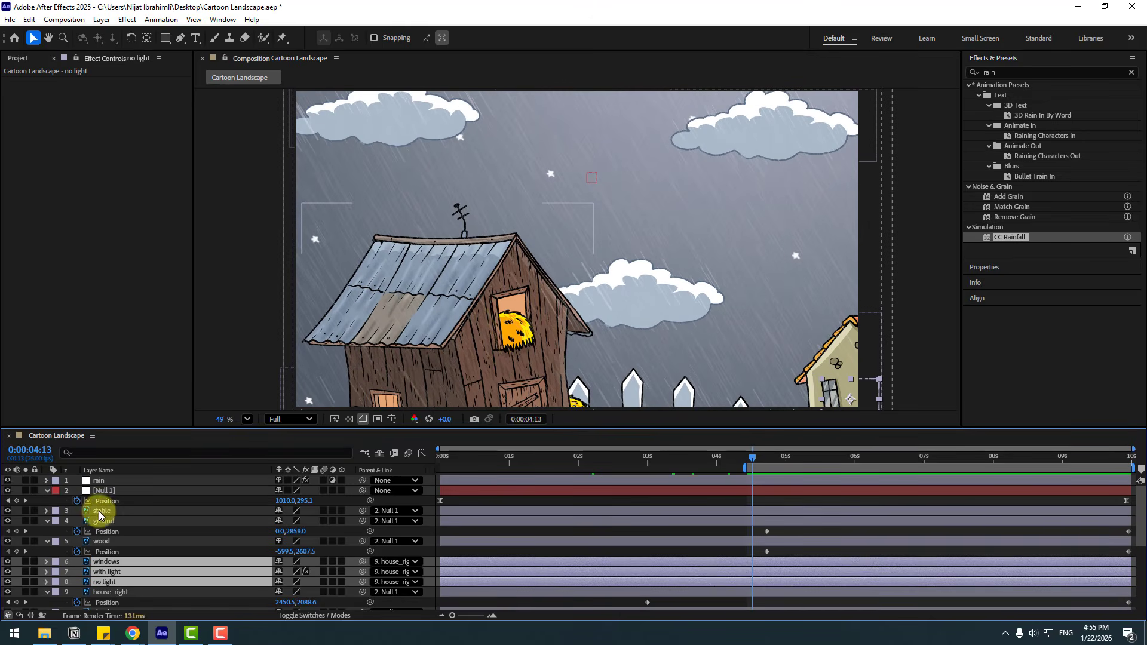
left_click(98, 511)
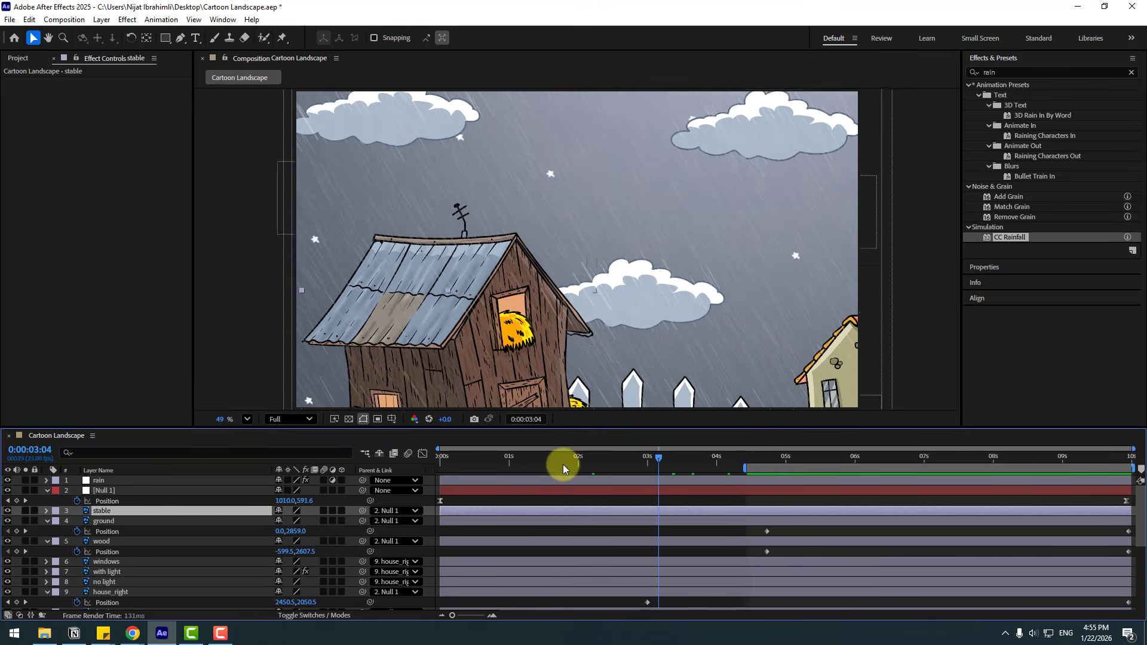
key("Home")
left_click_drag(363, 512, 103, 521)
left_click_drag(719, 472, 1047, 469)
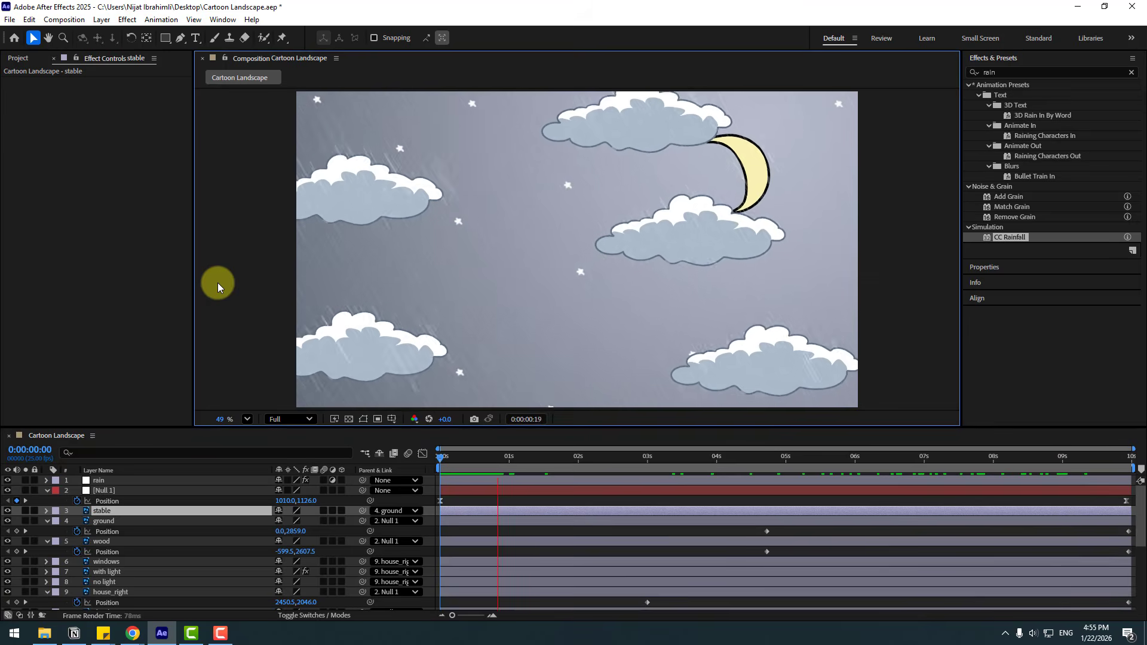